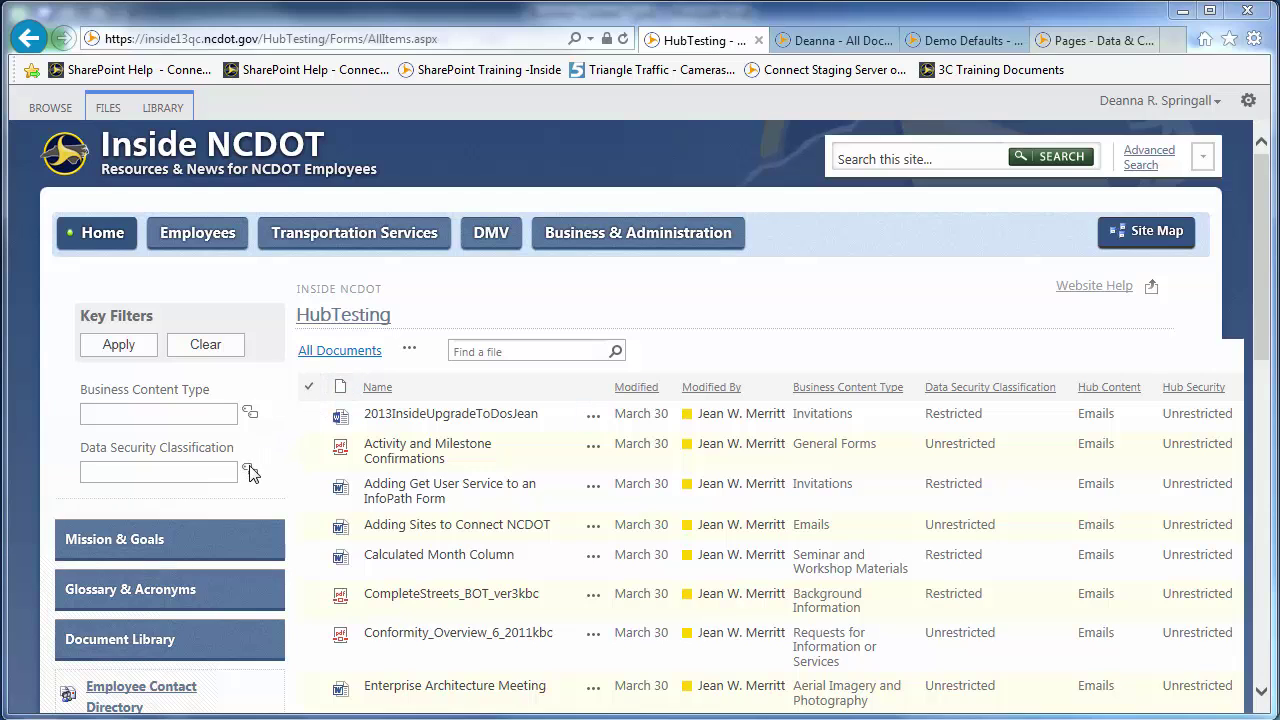
Examine the available Data Security Classification terms for the HubTesting key filter, then leave the picker without choosing one
left_click(249, 470)
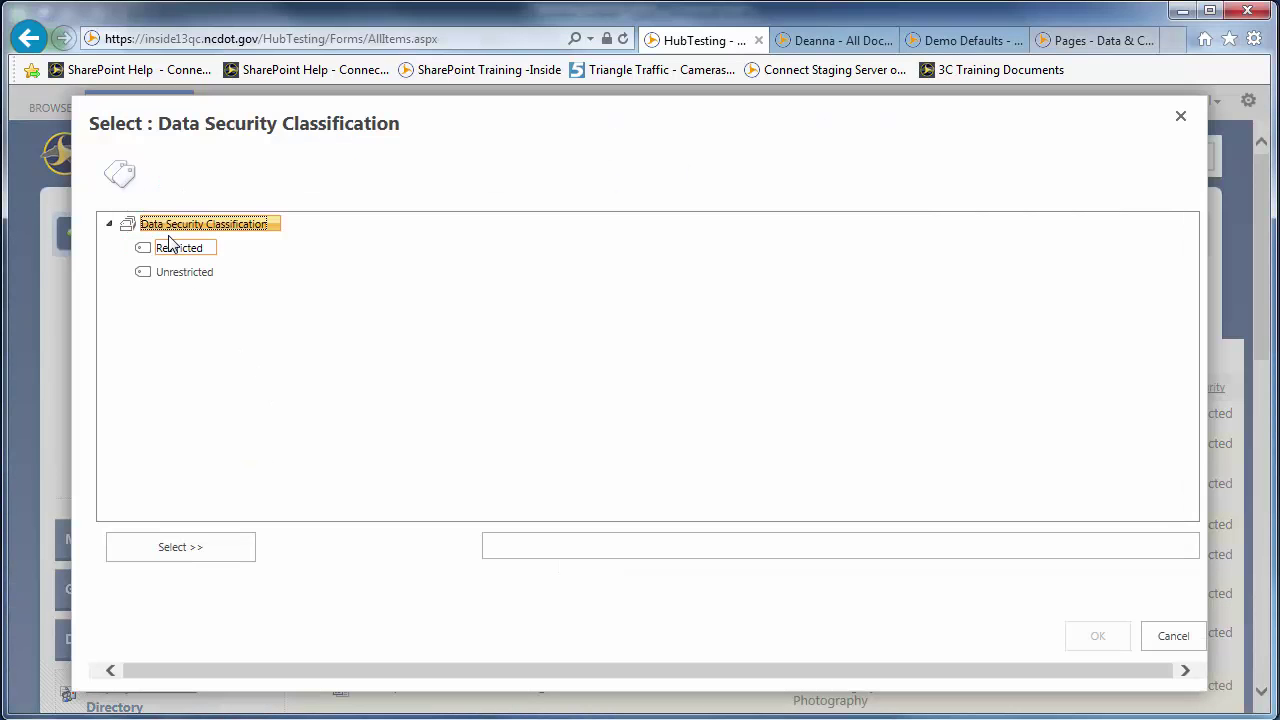
left_click(174, 252)
left_click(183, 273)
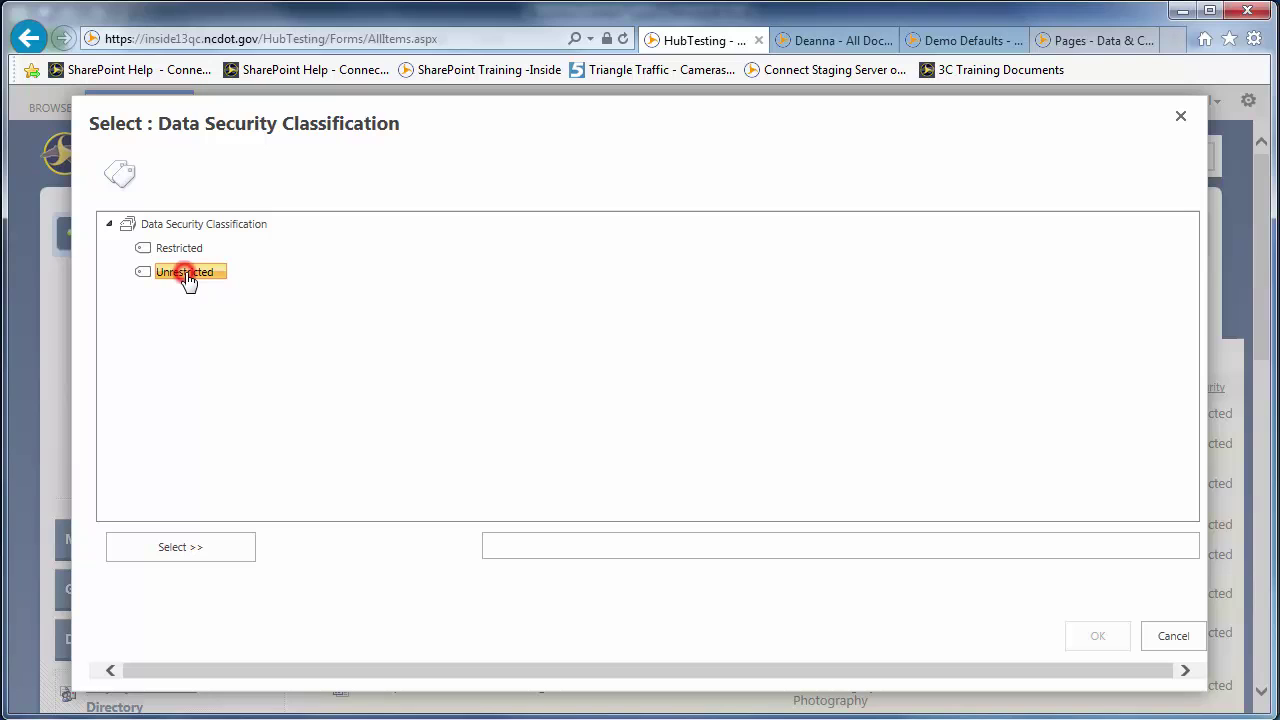
left_click(1176, 637)
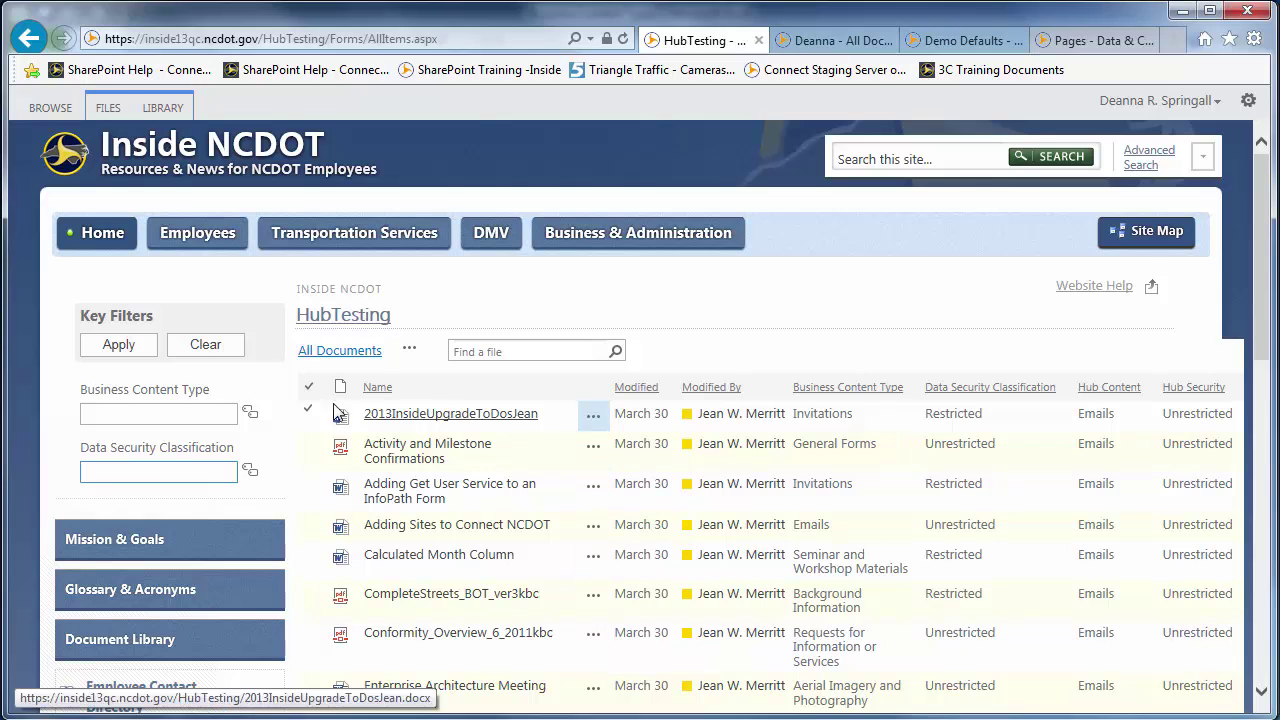
Look through the whole list of genres in the Business Content Type picker of the key filters
left_click(250, 414)
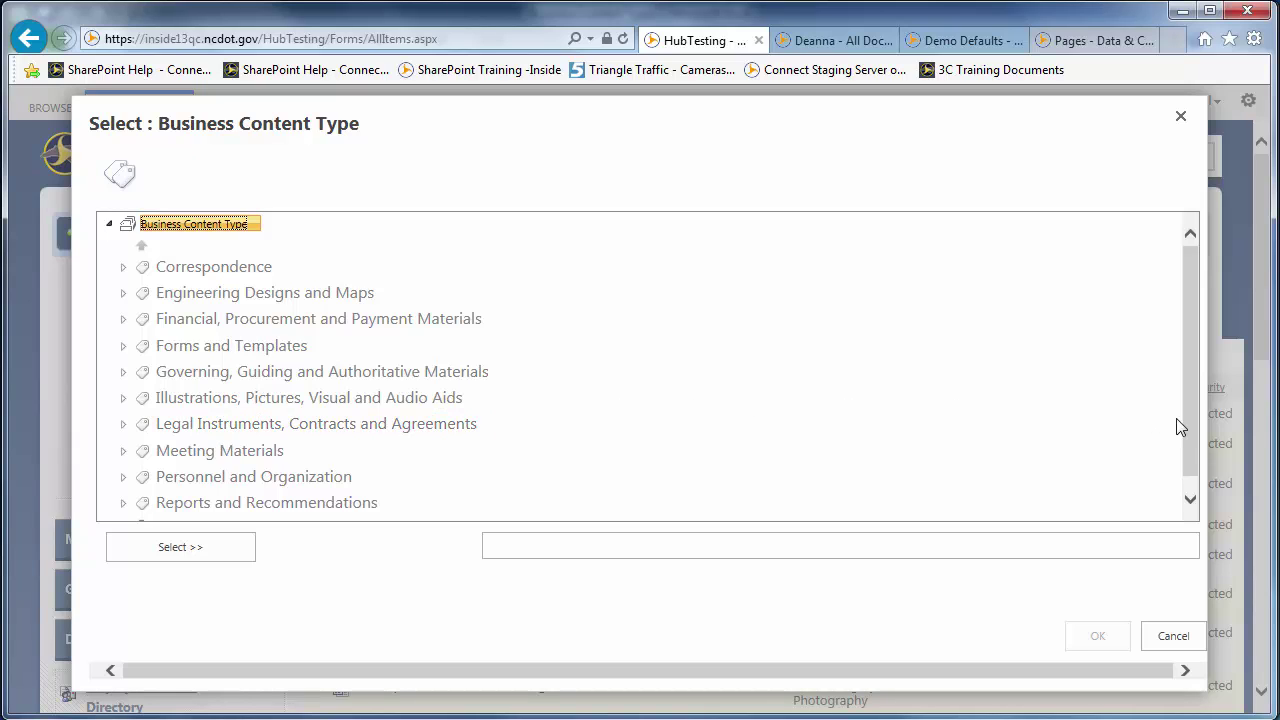
left_click_drag(1190, 425, 1191, 454)
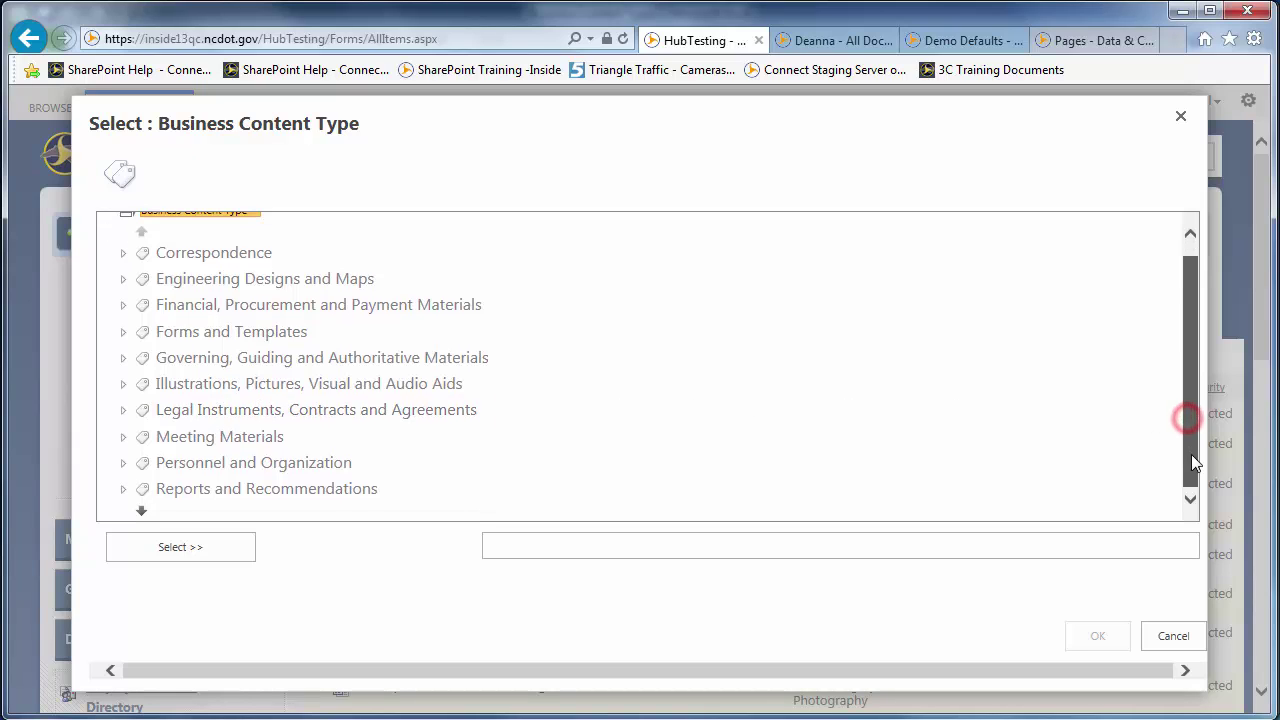
left_click(141, 512)
left_click(141, 510)
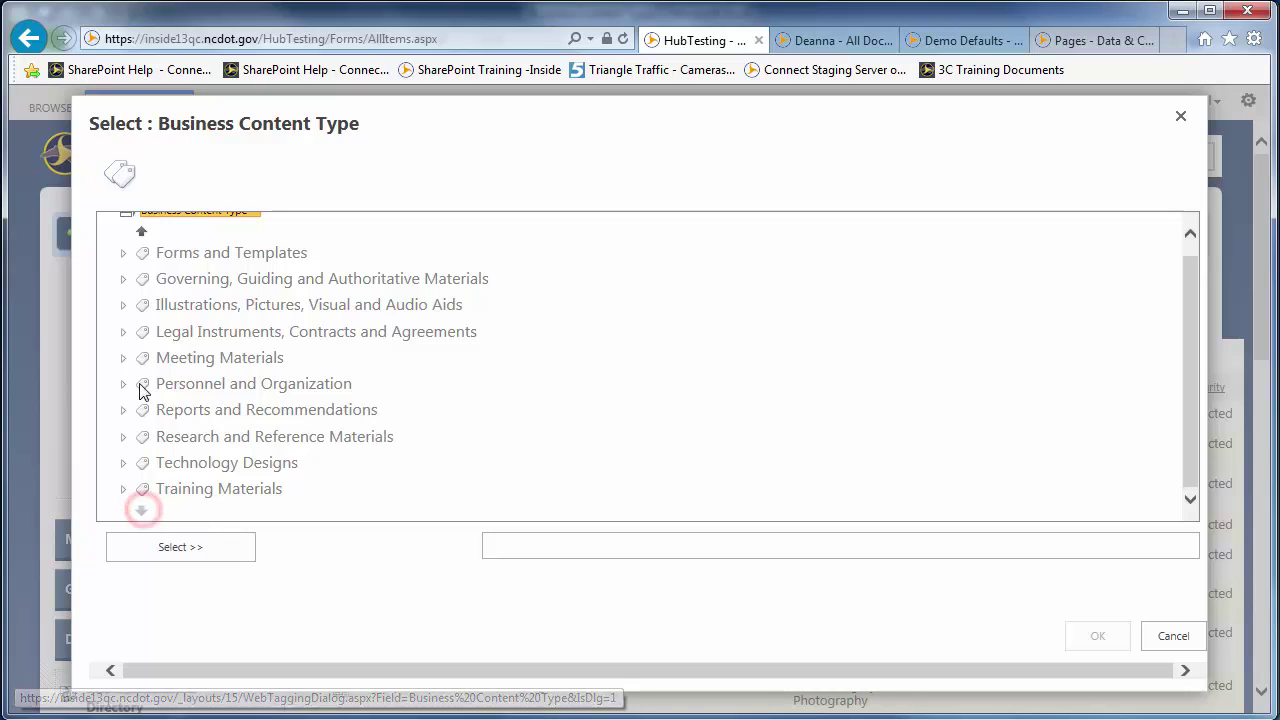
left_click(142, 233)
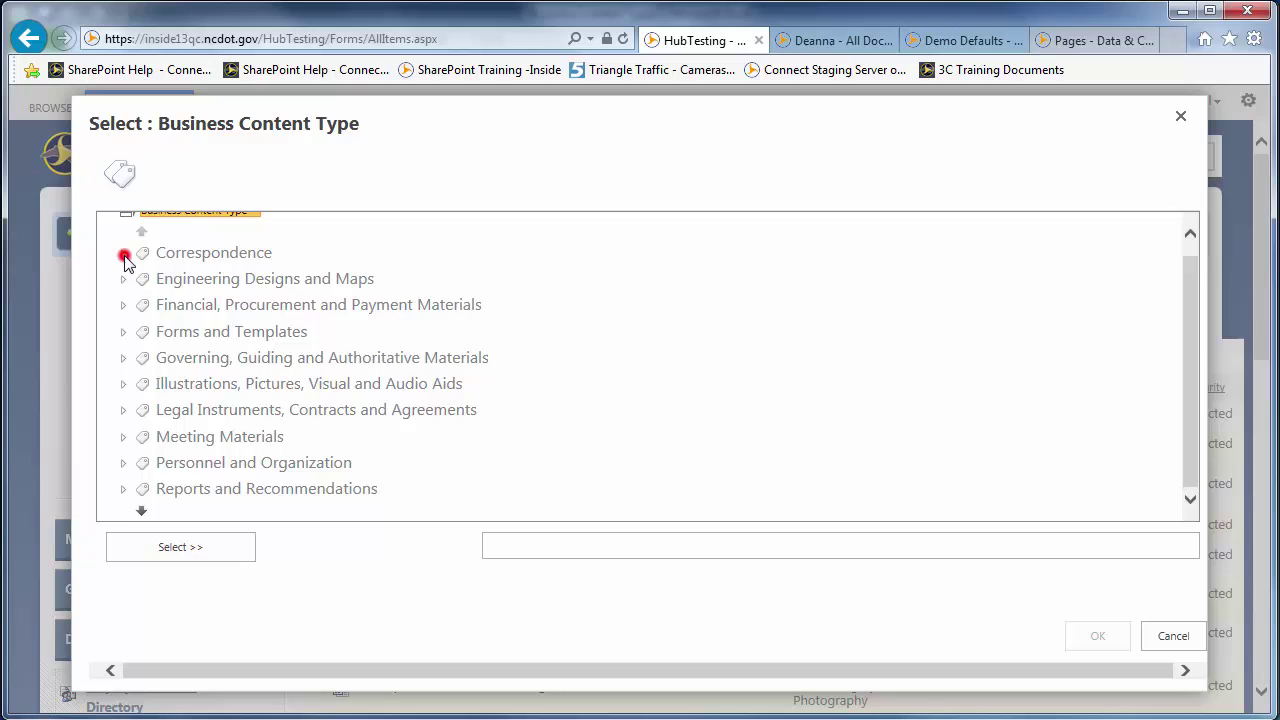
Examine the content types under the Correspondence and Forms and Templates genres
left_click(123, 253)
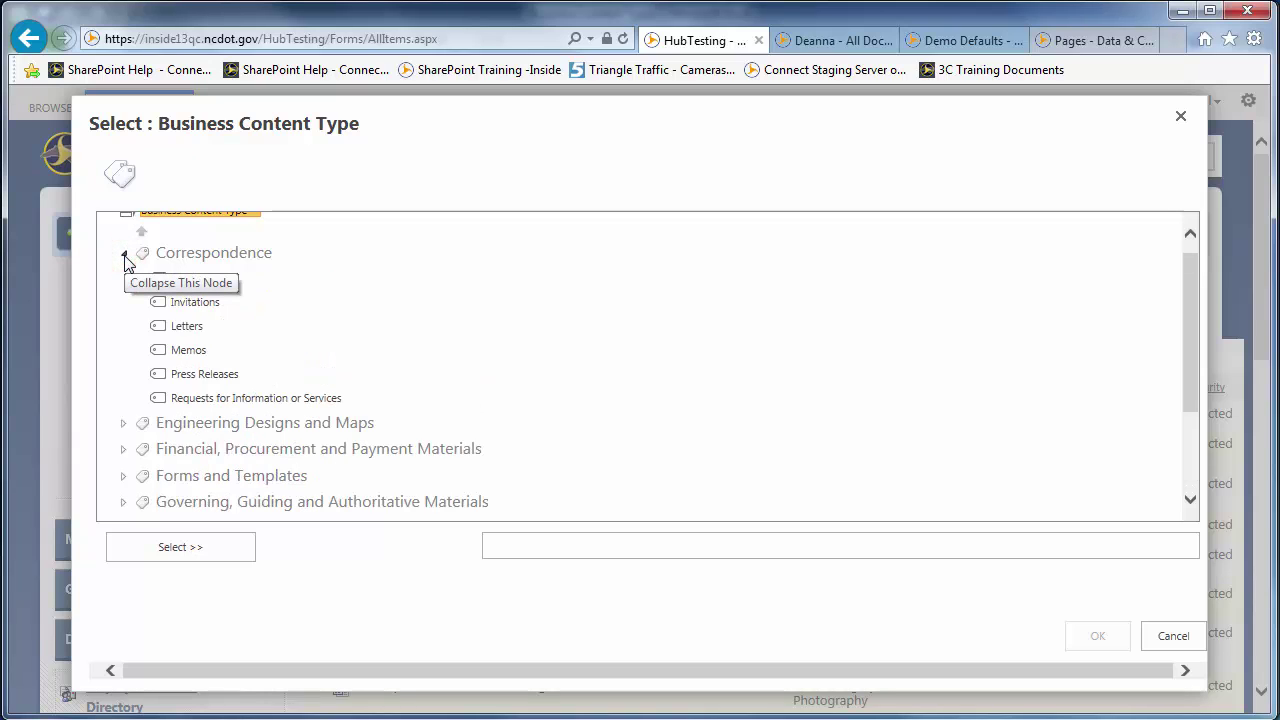
left_click(123, 254)
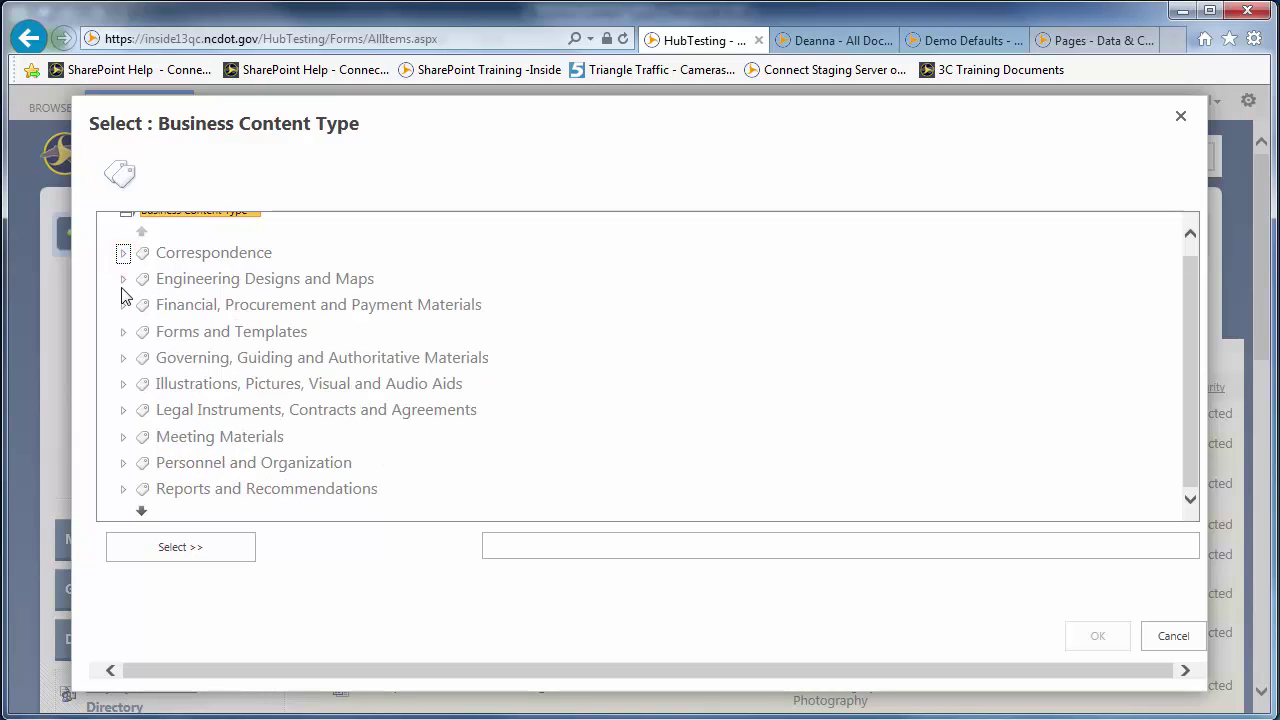
left_click(123, 332)
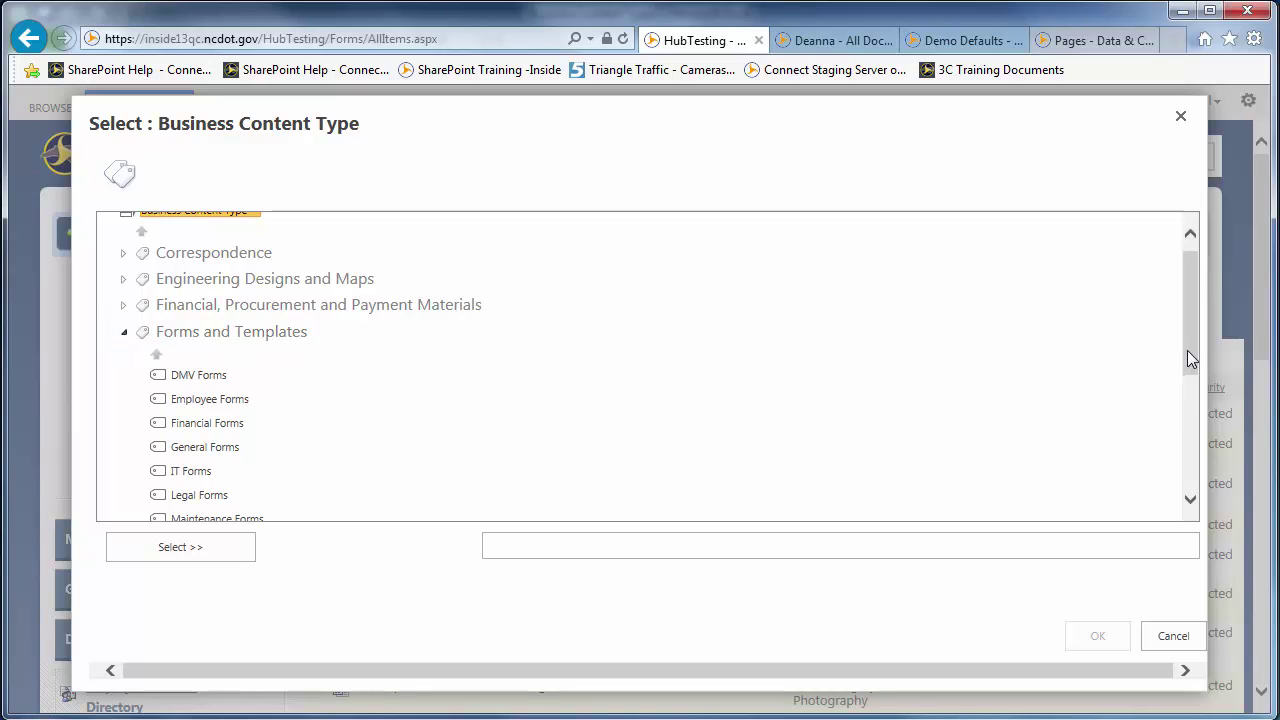
left_click_drag(1188, 349, 1189, 388)
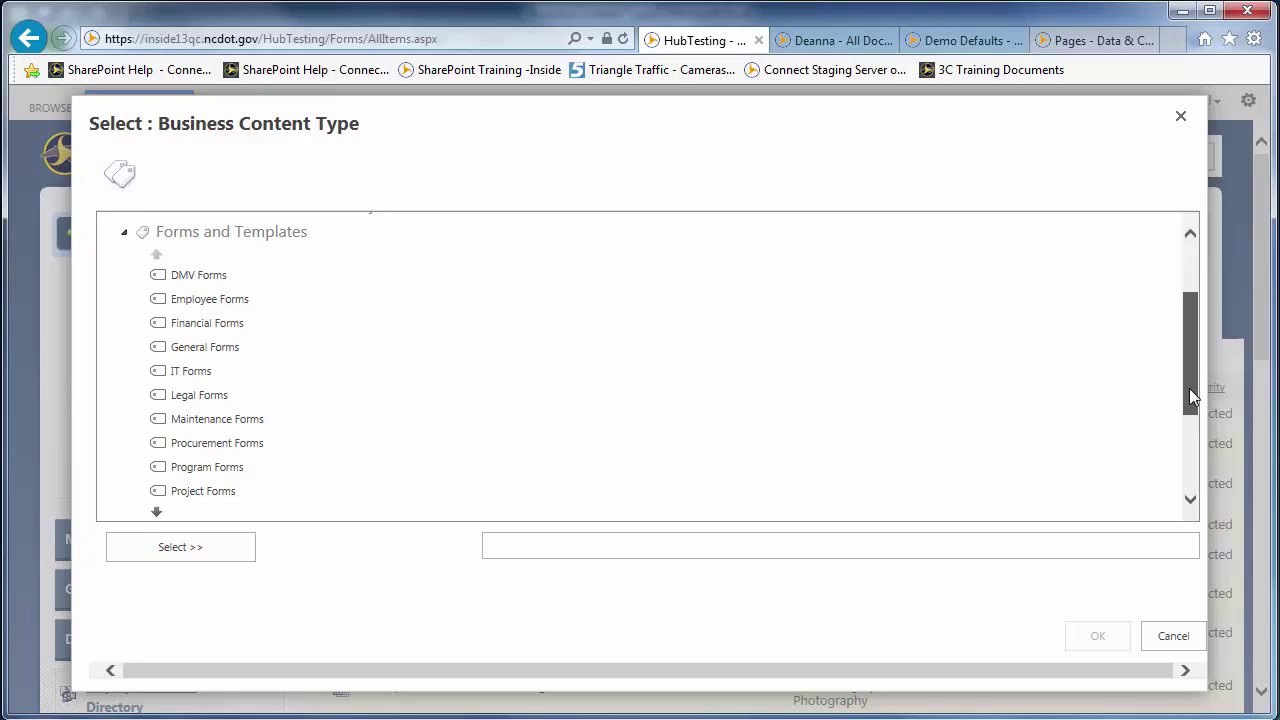
left_click(156, 511)
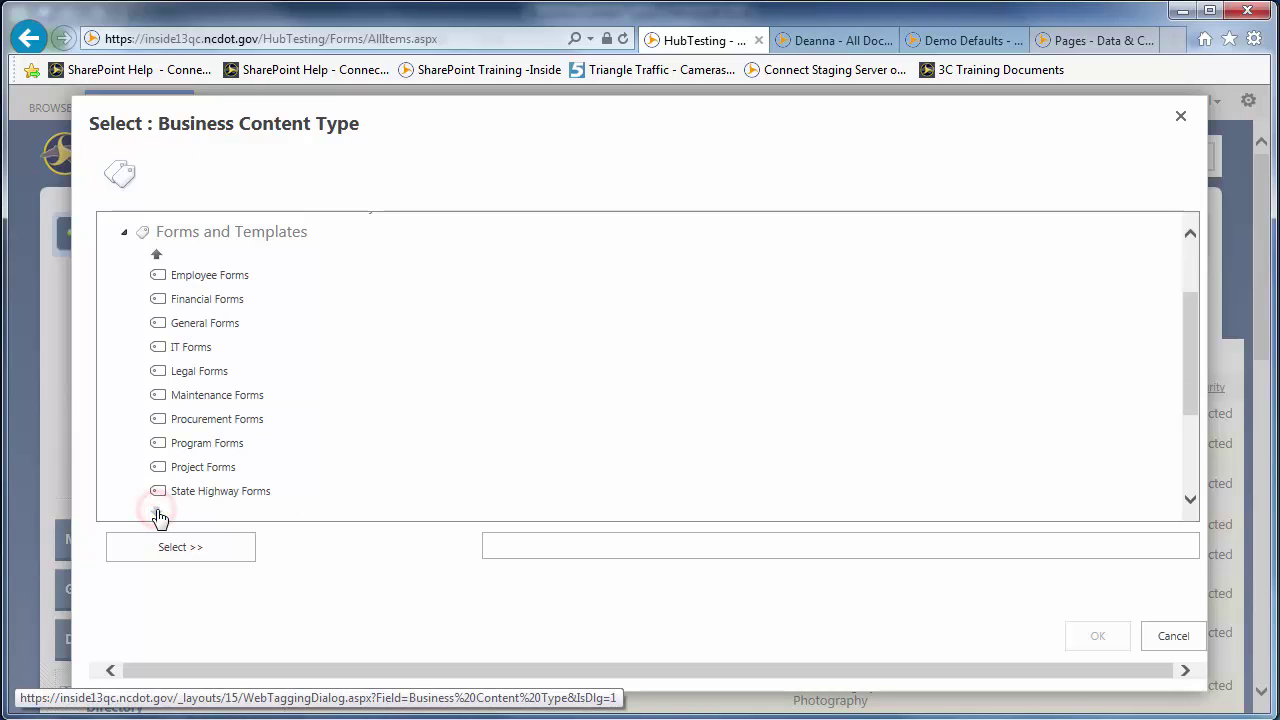
left_click(157, 257)
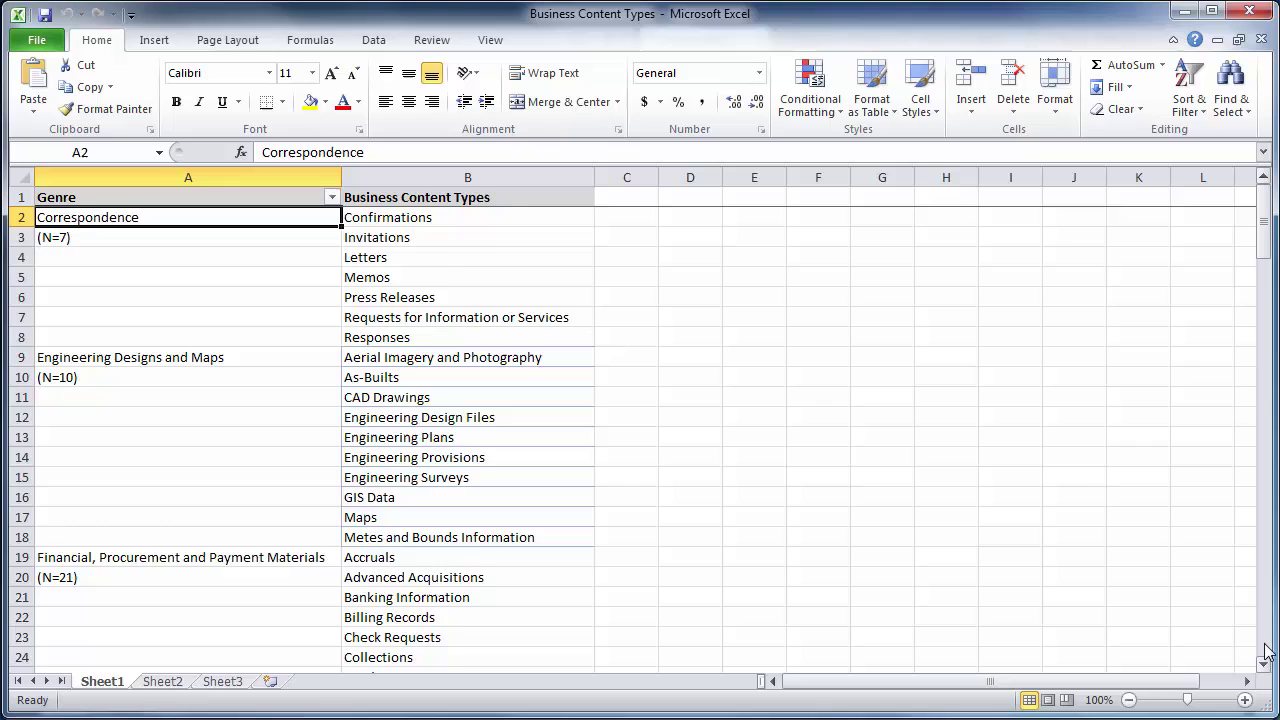
Review the genres and content types in the Business Content Types Excel workbook, and the Data & Content Management Program page in the browser
left_click(1265, 650)
left_click(1265, 650)
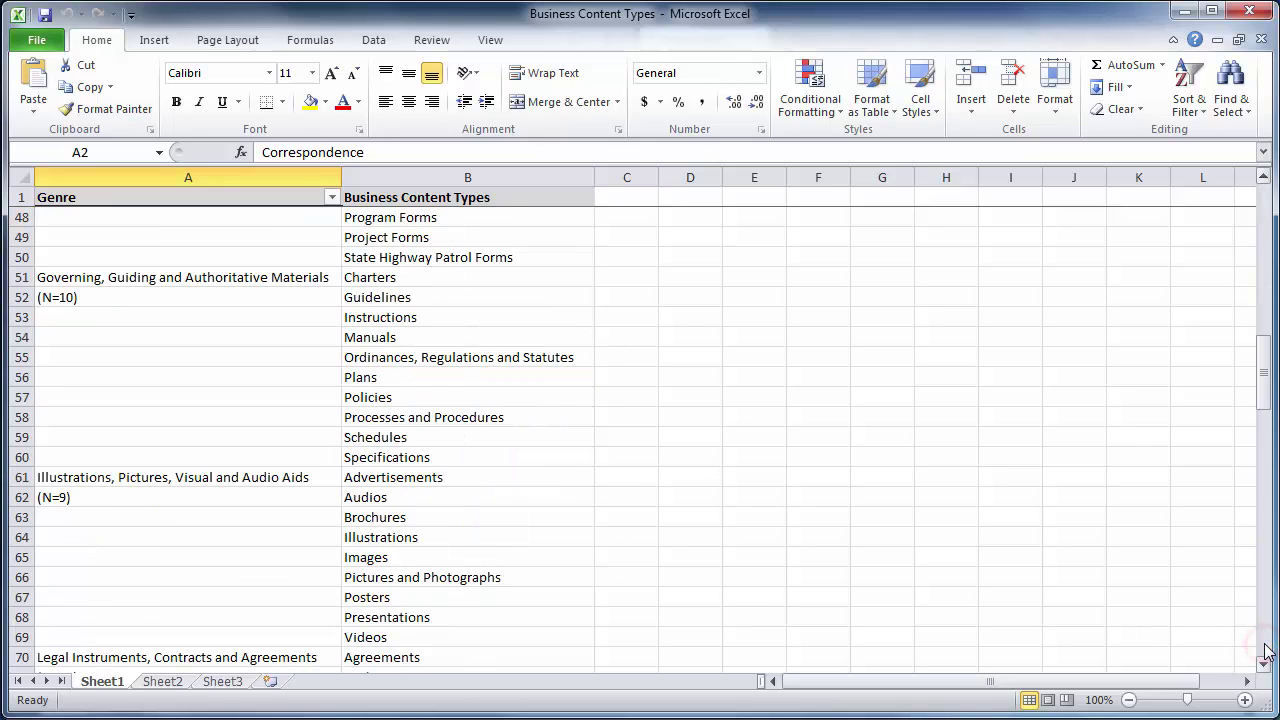
left_click(1265, 650)
left_click(1265, 650)
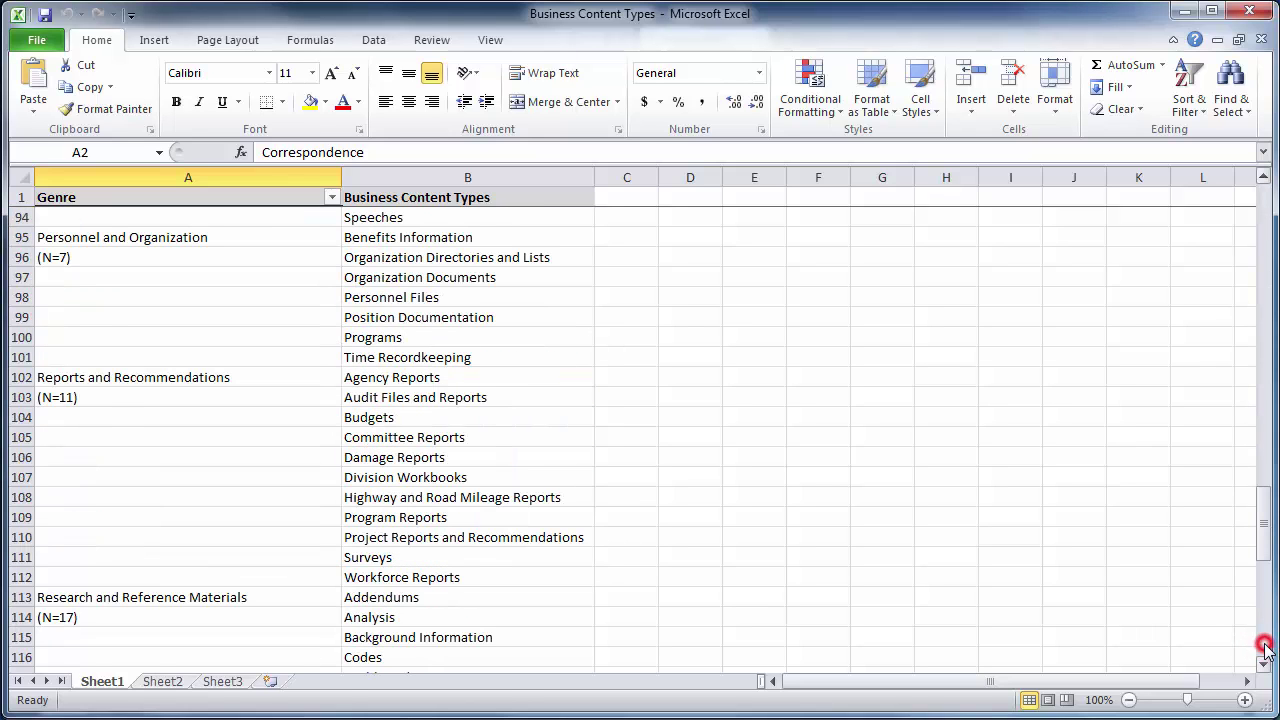
left_click(1265, 650)
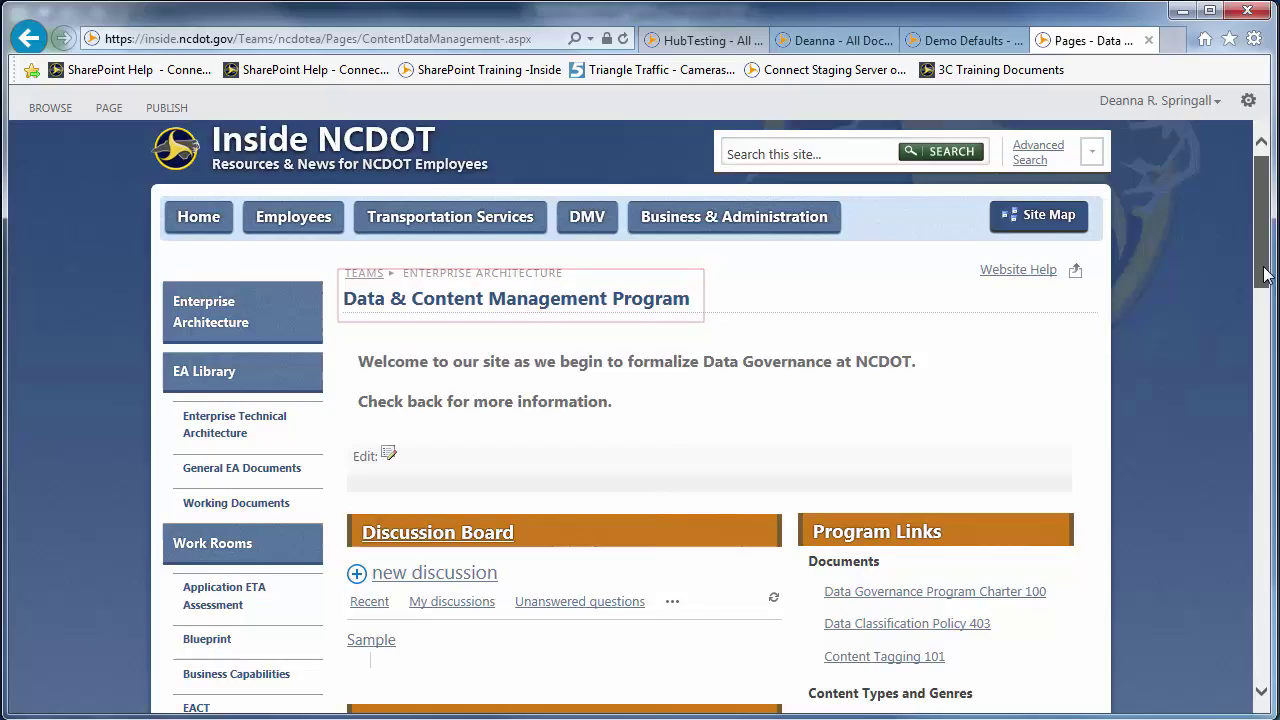
left_click_drag(1265, 260, 1270, 315)
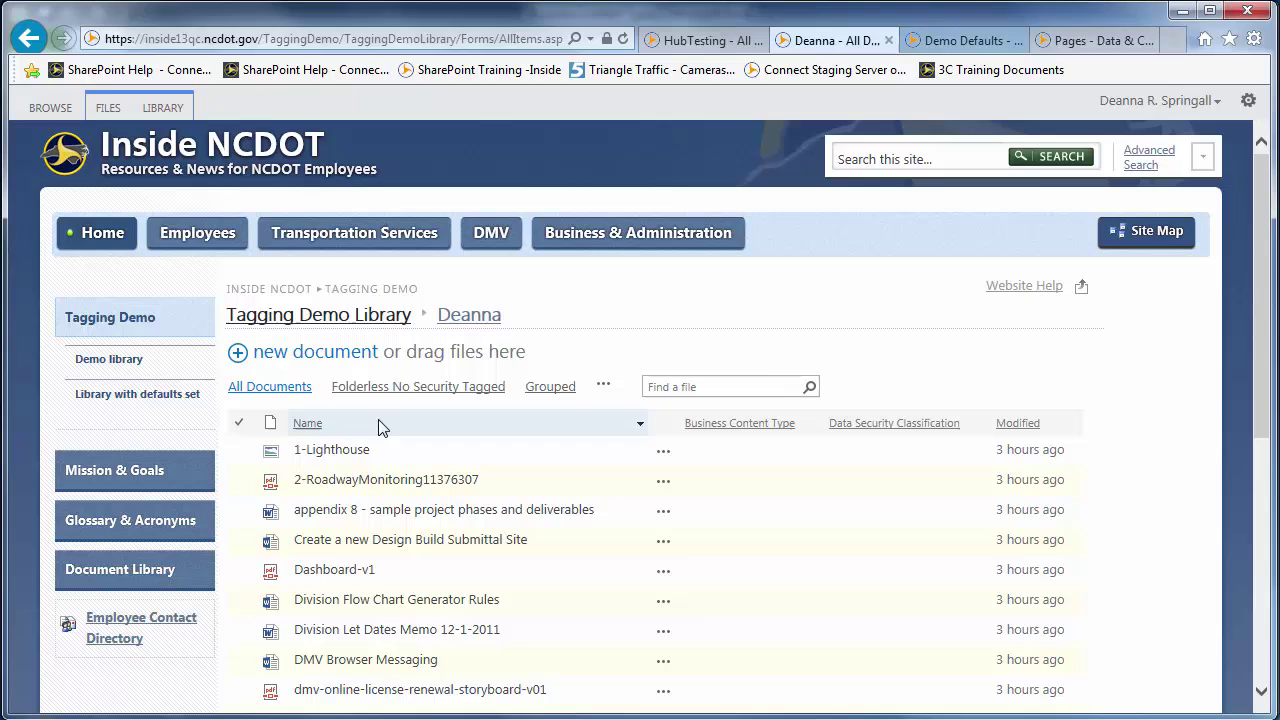
Open the properties of the 1-Lighthouse file in the Tagging Demo Library for editing
left_click(243, 460)
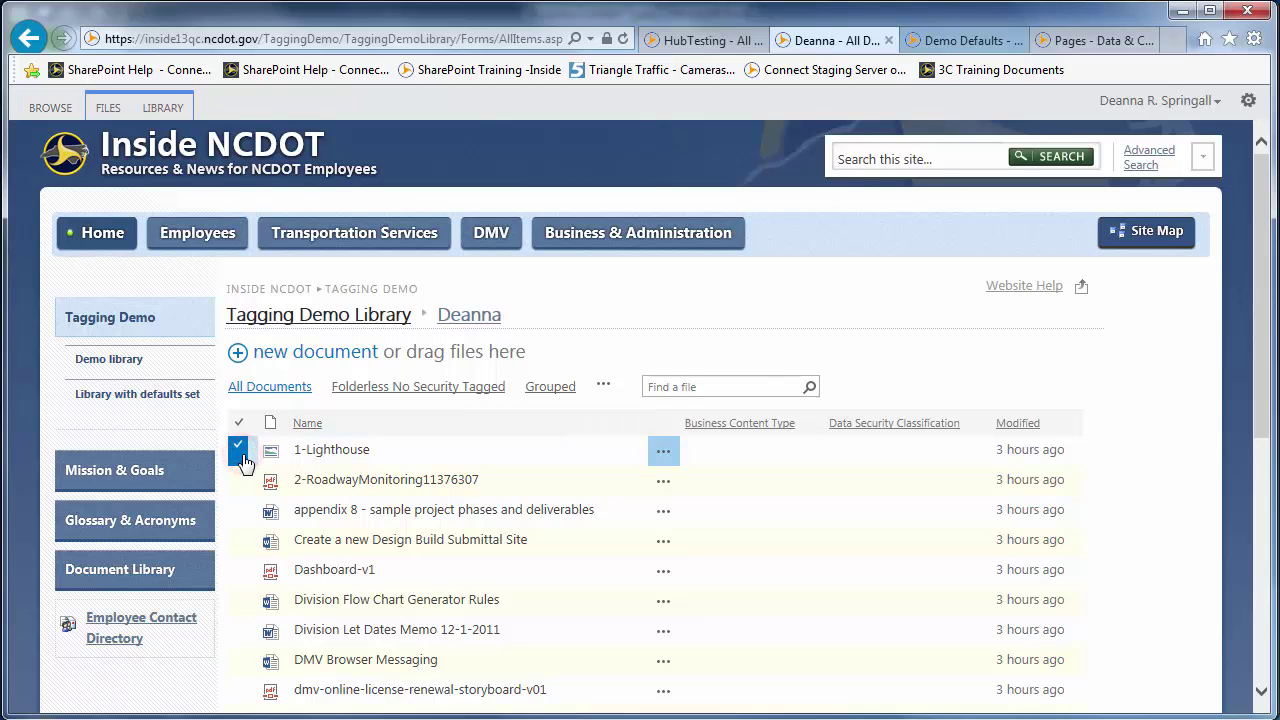
left_click(109, 110)
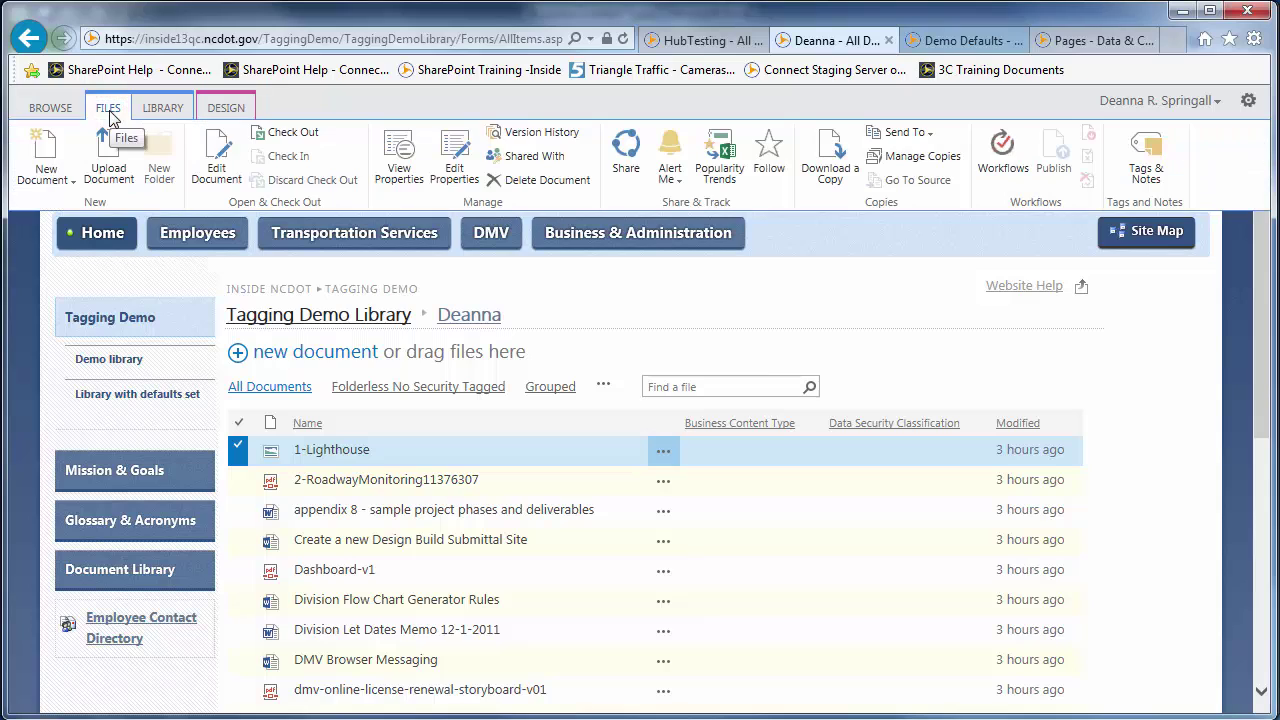
left_click(462, 176)
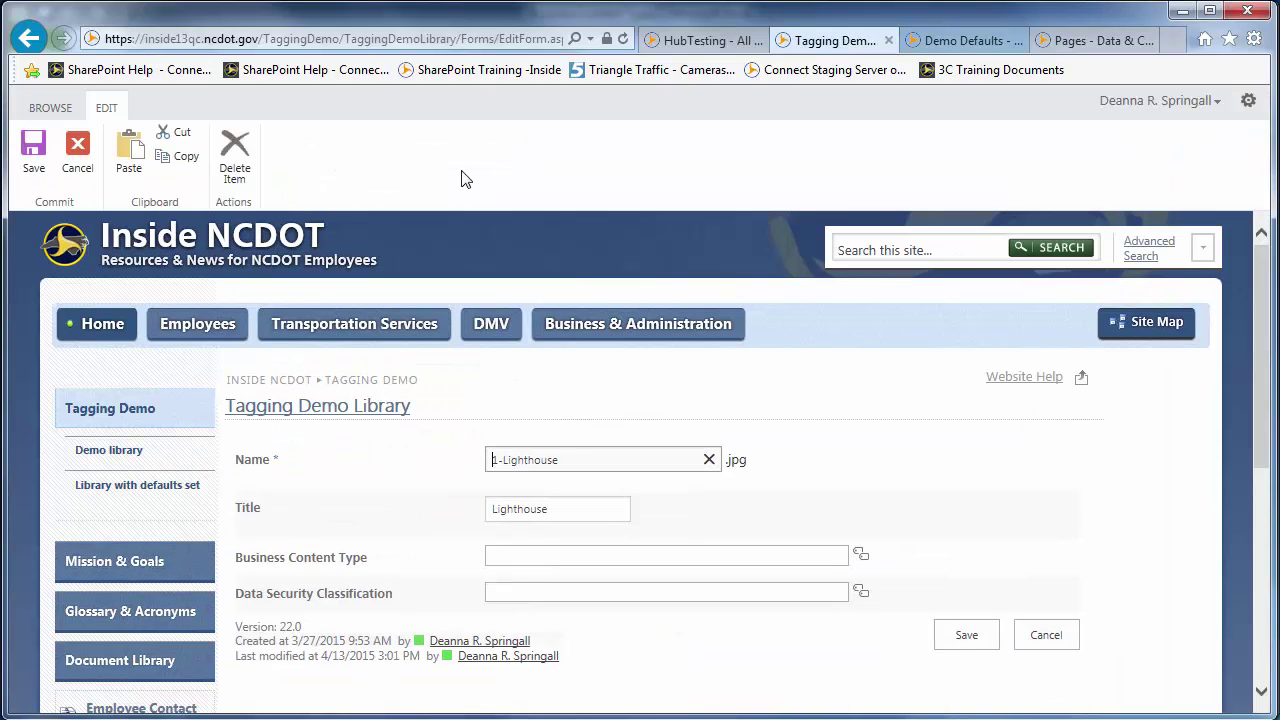
Set the Business Content Type of 1-Lighthouse to Pictures and Photographs from the Illustrations, Pictures, Visual and Audio Aids genre
left_click(862, 558)
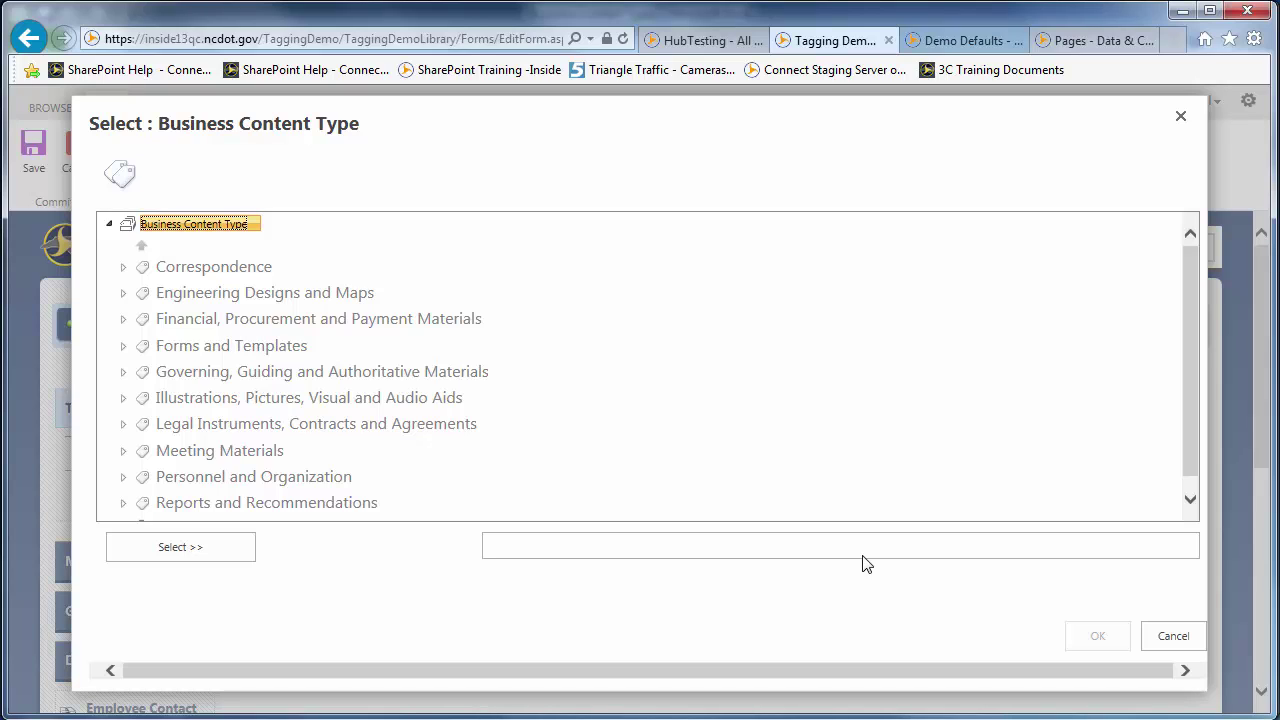
left_click(123, 398)
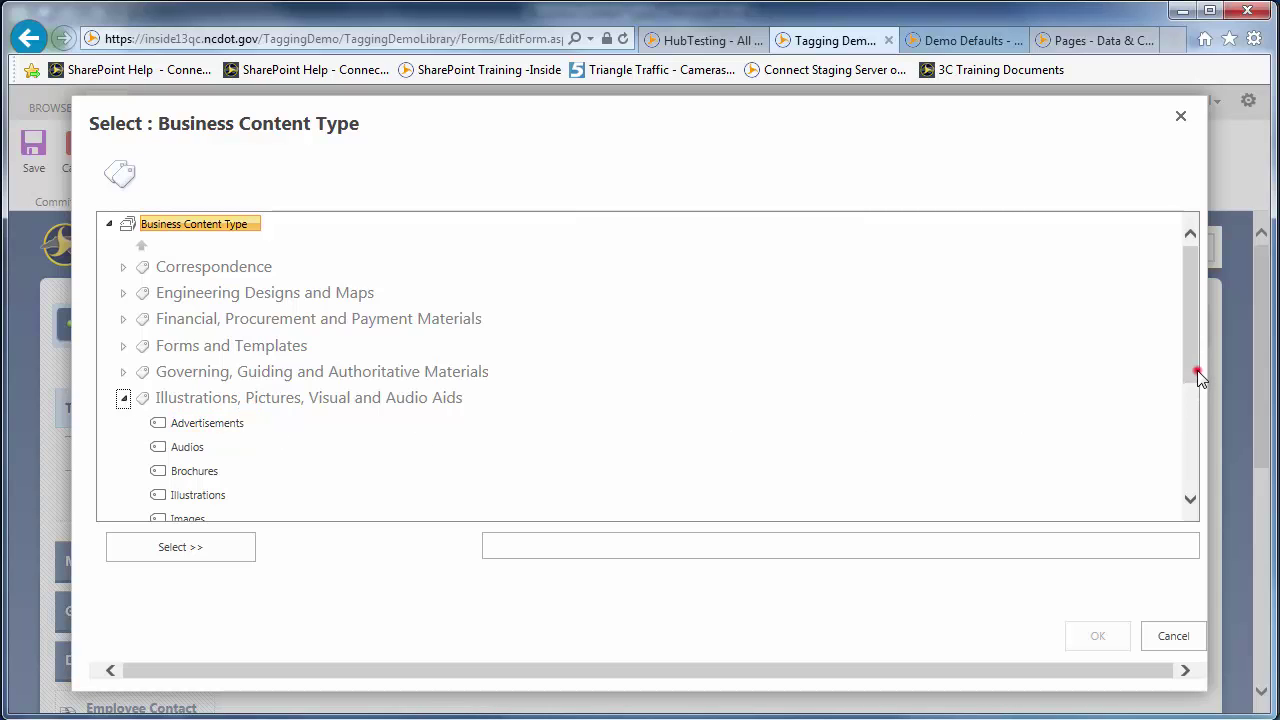
left_click_drag(1200, 377, 1197, 443)
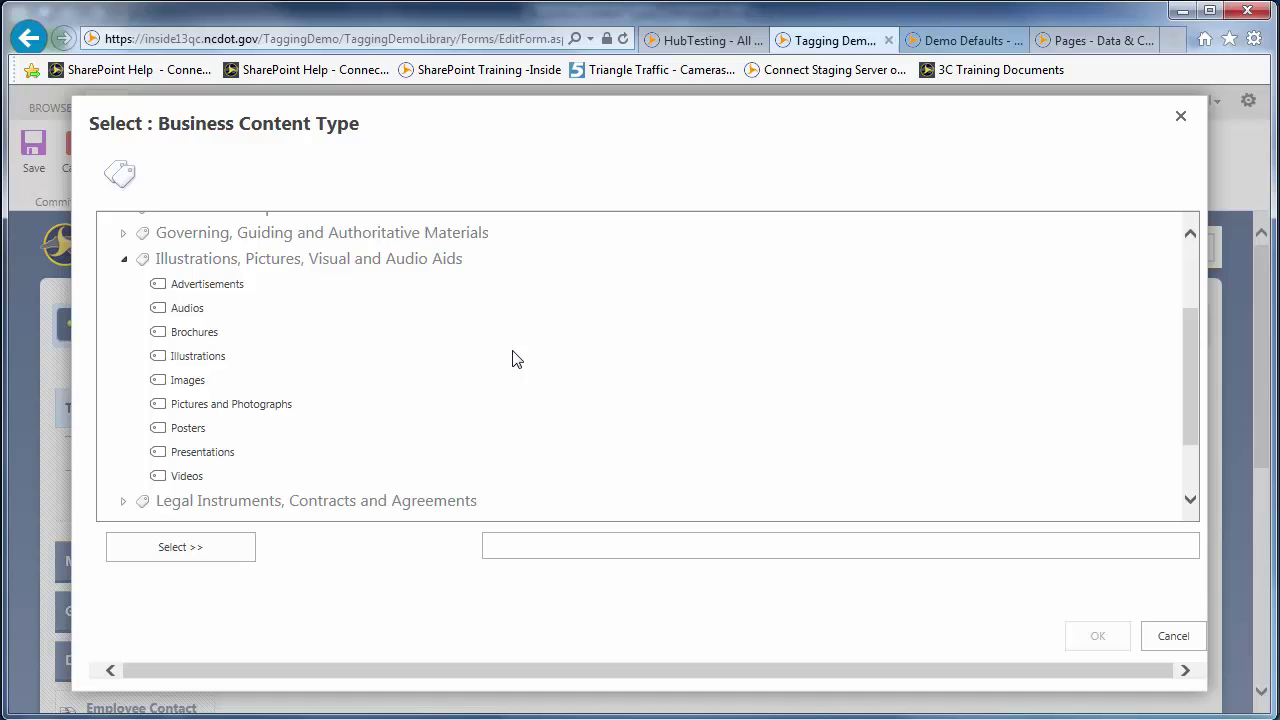
left_click(265, 406)
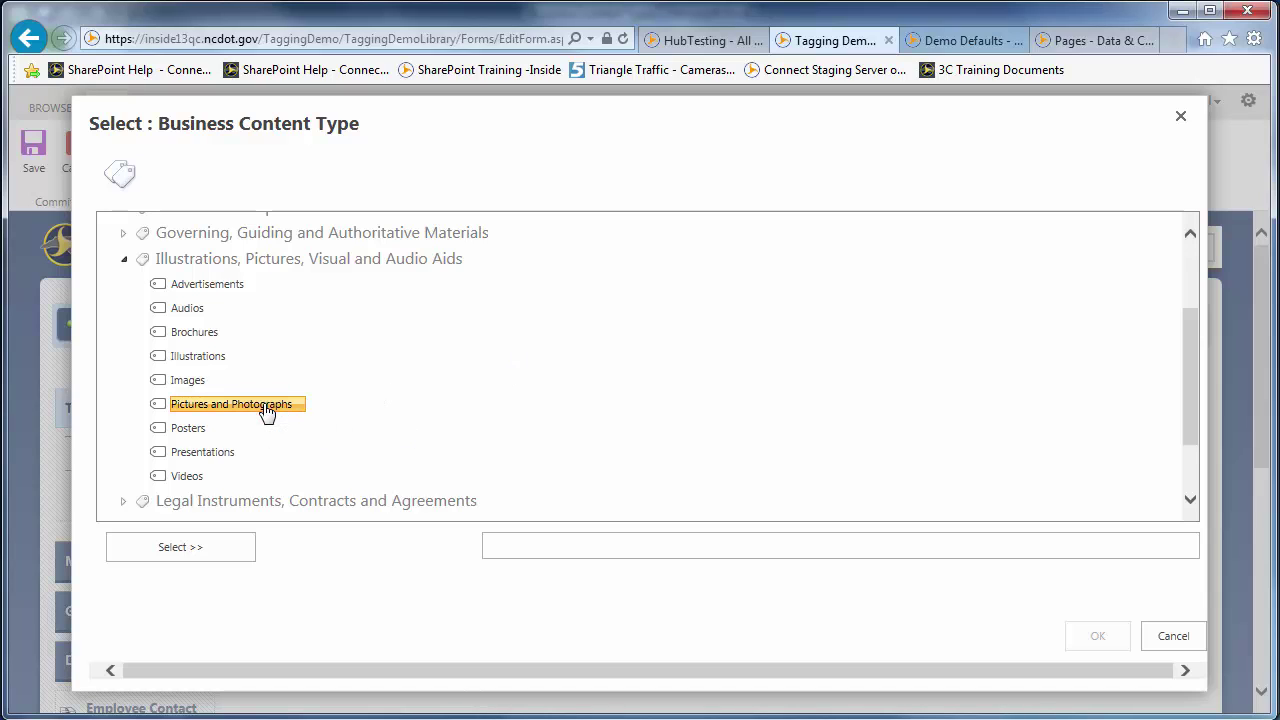
left_click(182, 549)
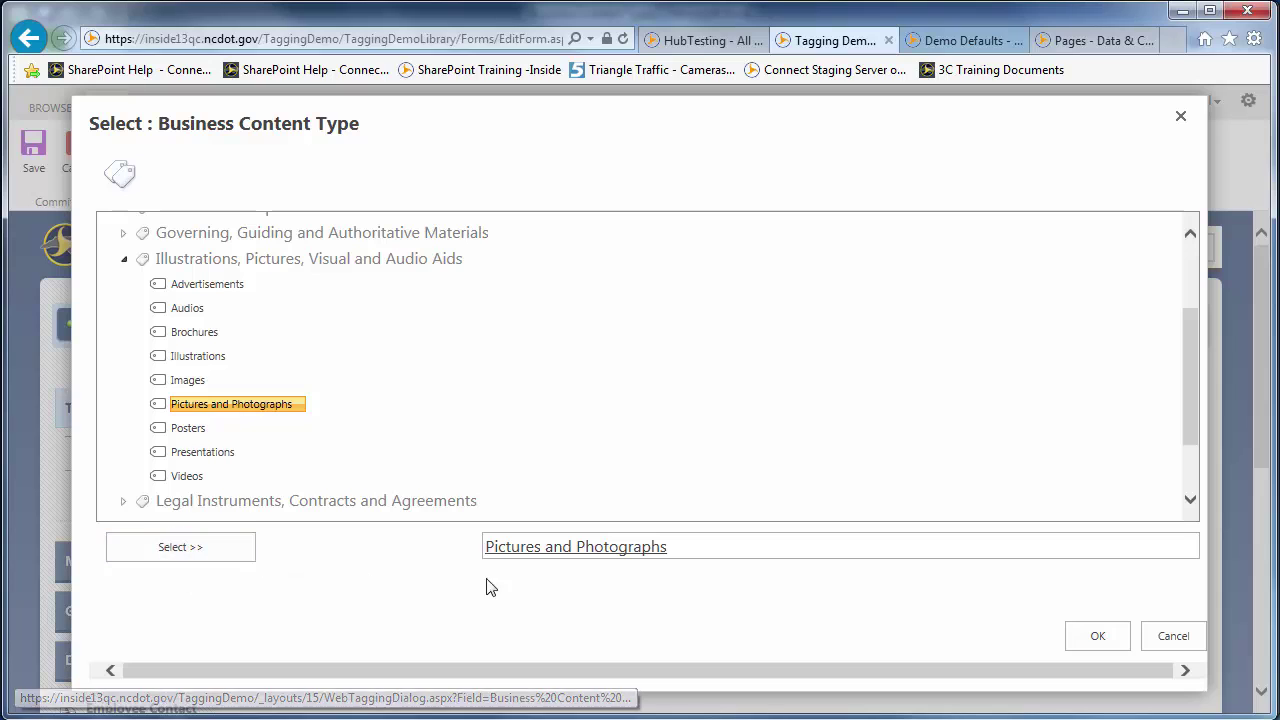
left_click(1098, 637)
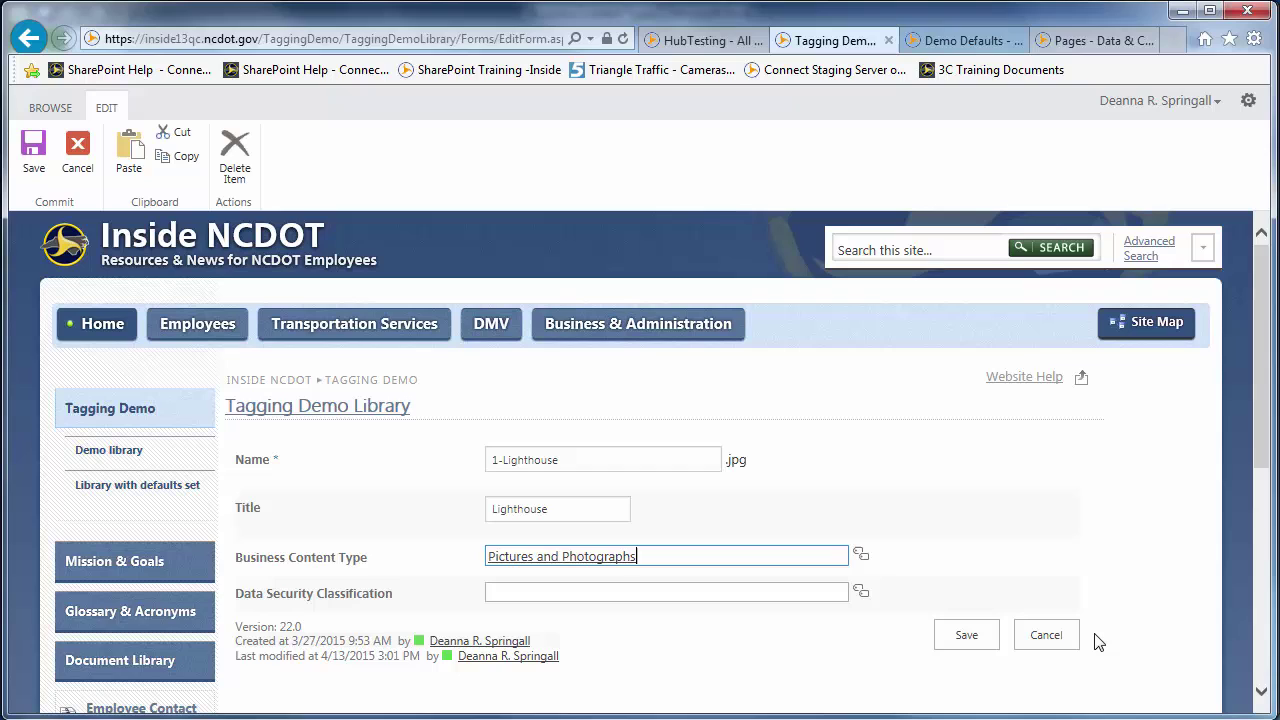
Set the Data Security Classification of 1-Lighthouse to Unrestricted and save the file's properties
left_click(865, 593)
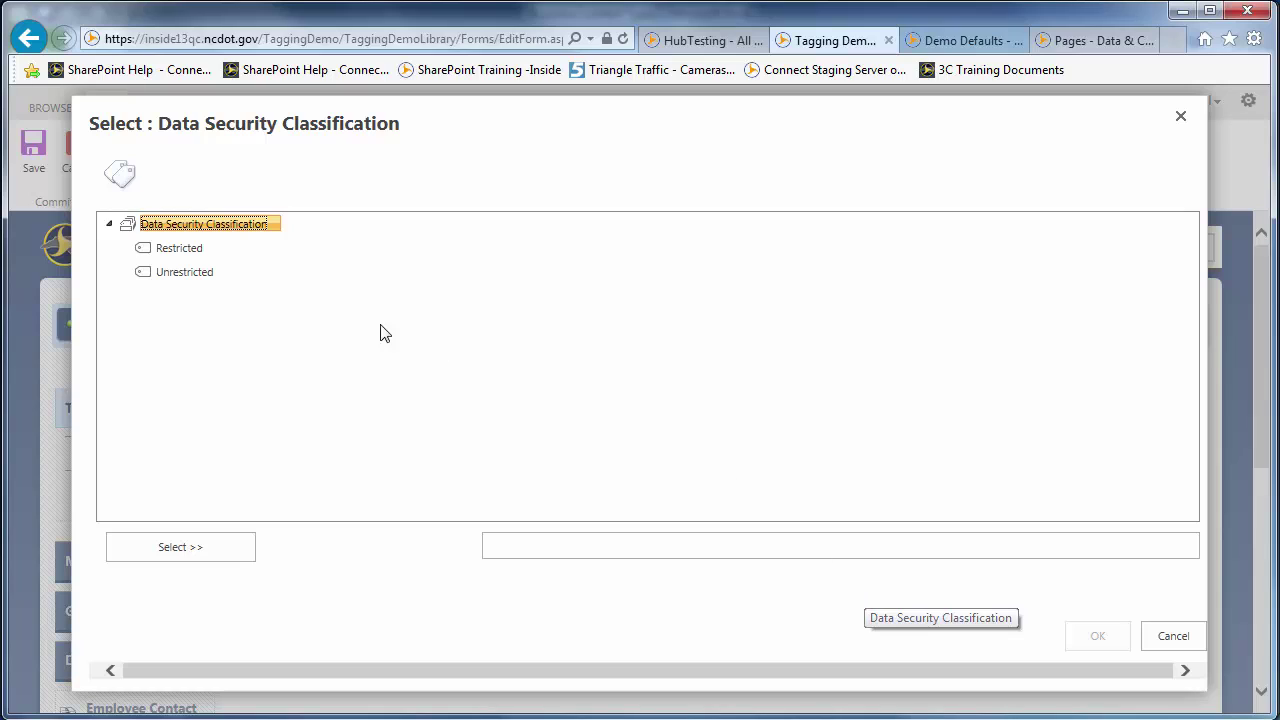
double_click(208, 280)
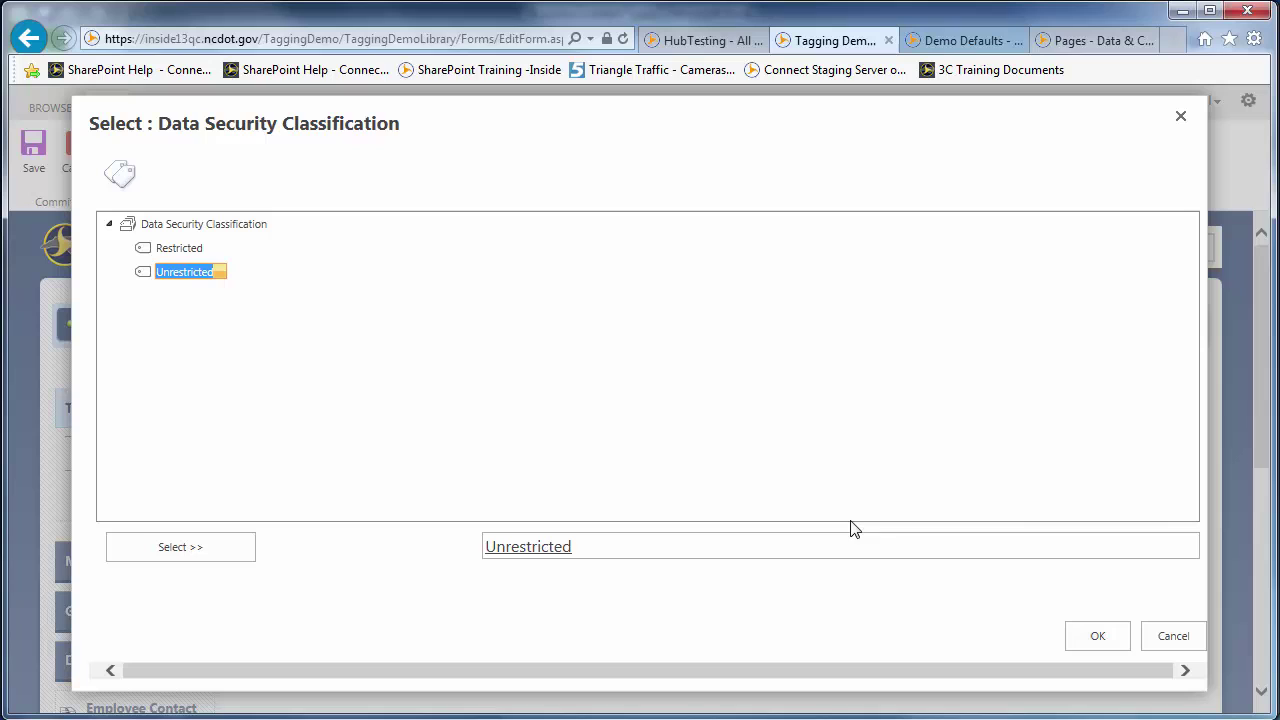
left_click(1095, 636)
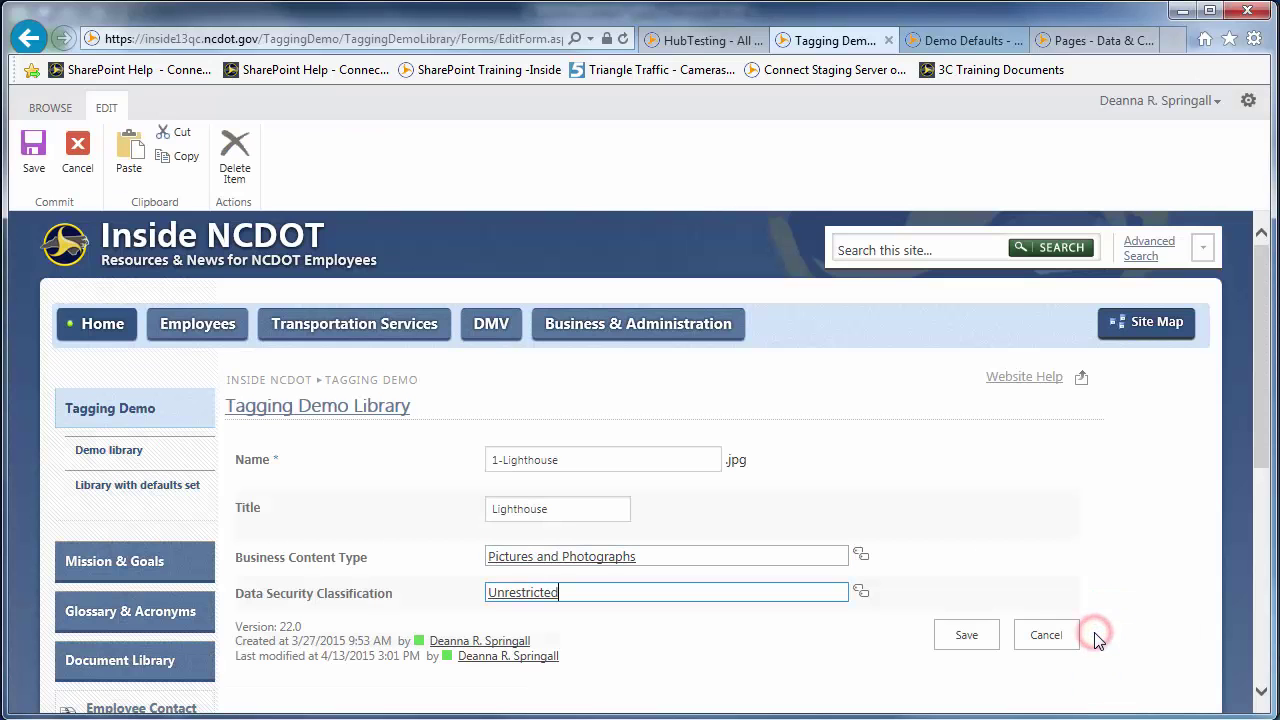
left_click(969, 636)
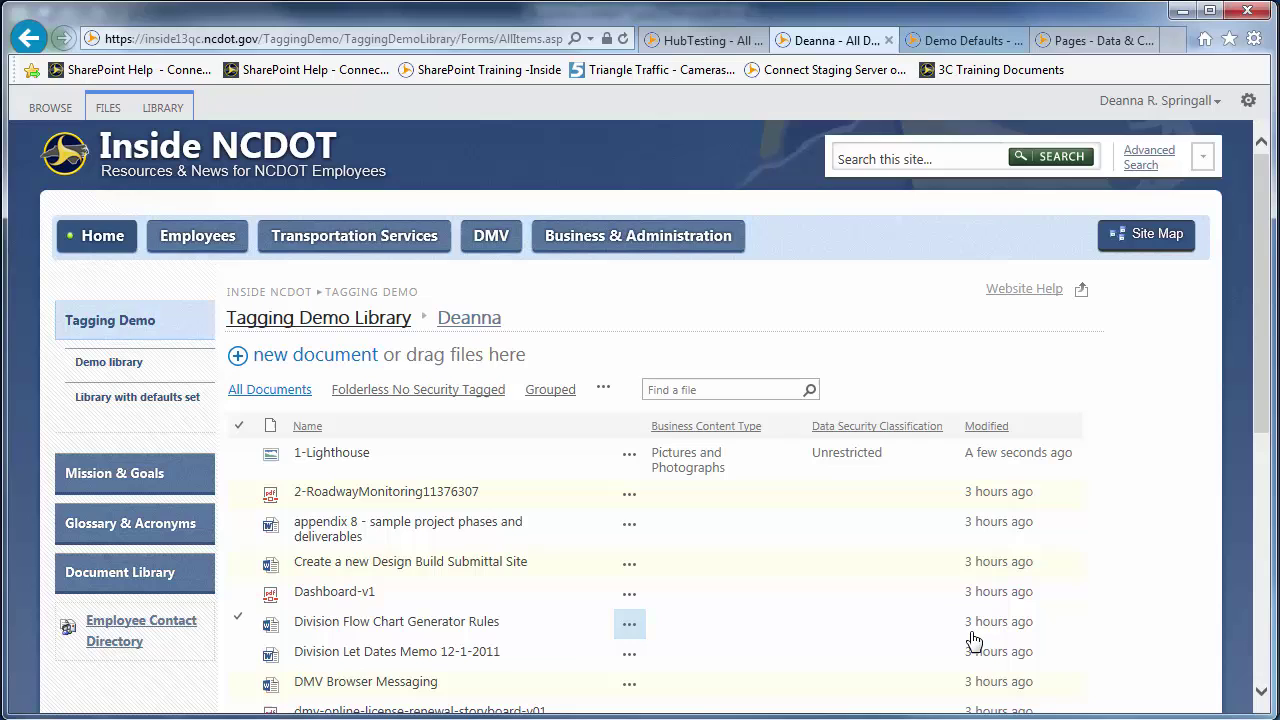
Open the properties of the 2-RoadwayMonitoring11376307 file for editing
left_click(632, 493)
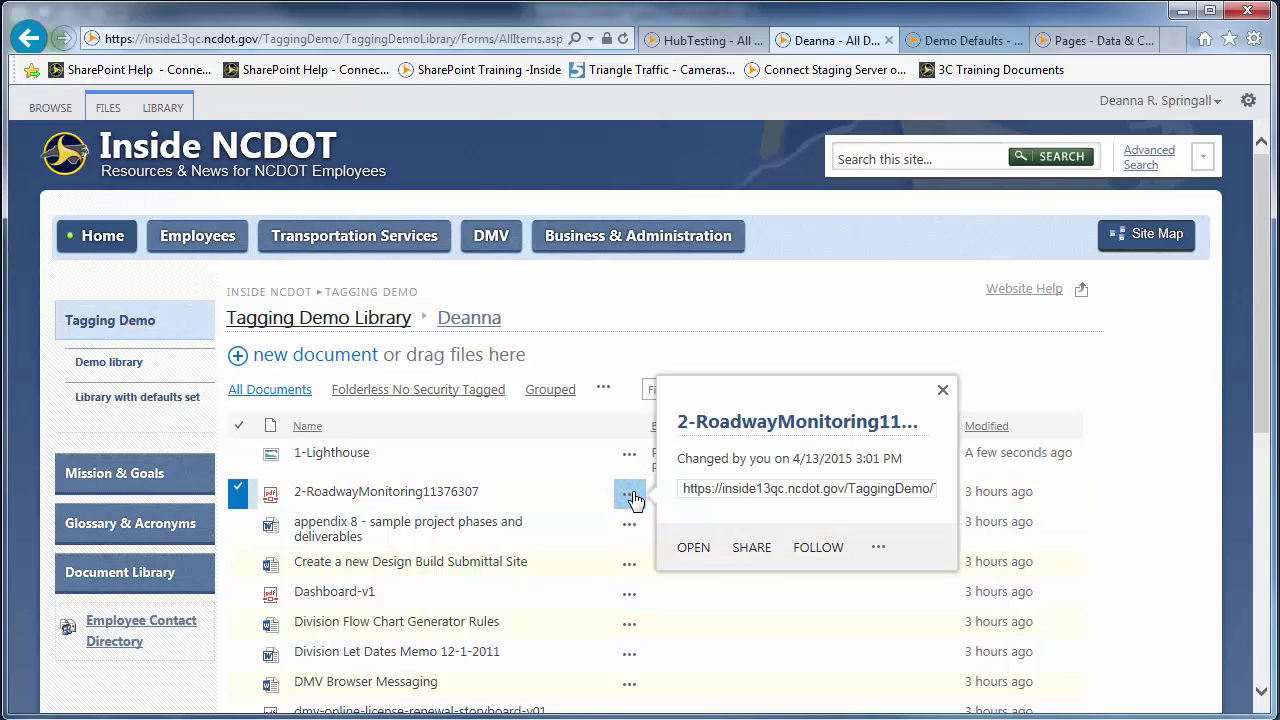
left_click(880, 546)
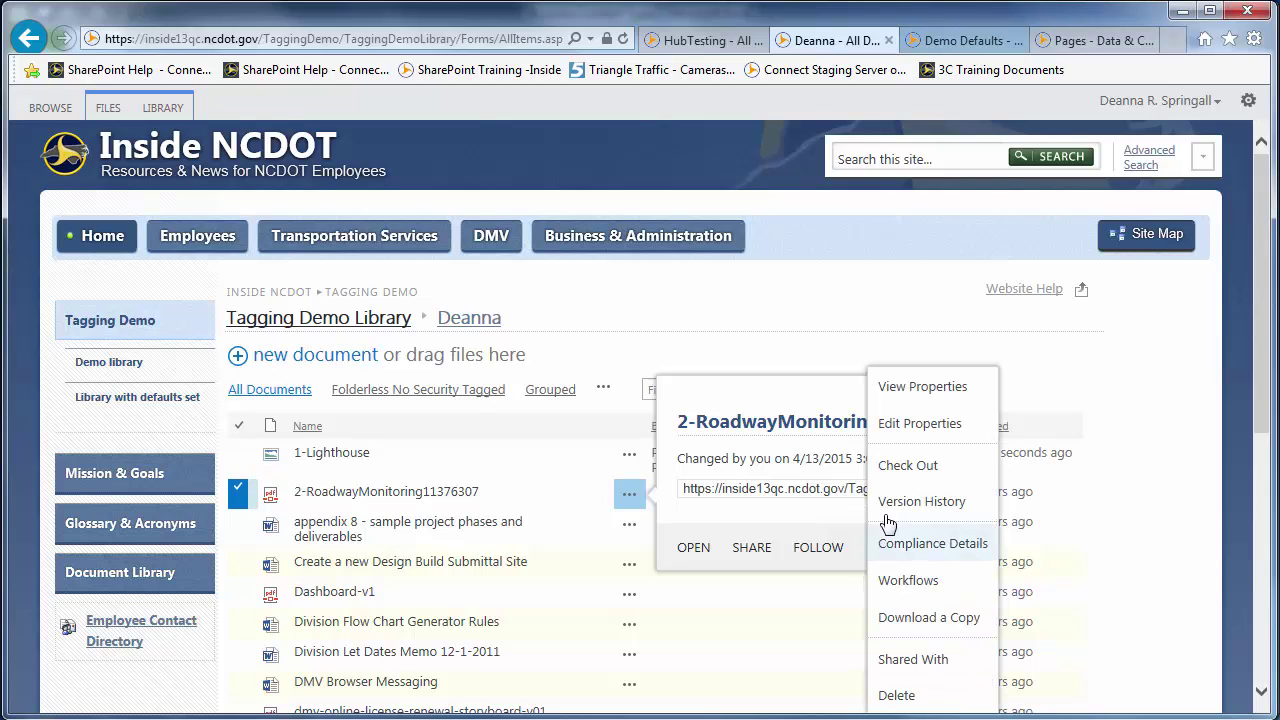
left_click(900, 428)
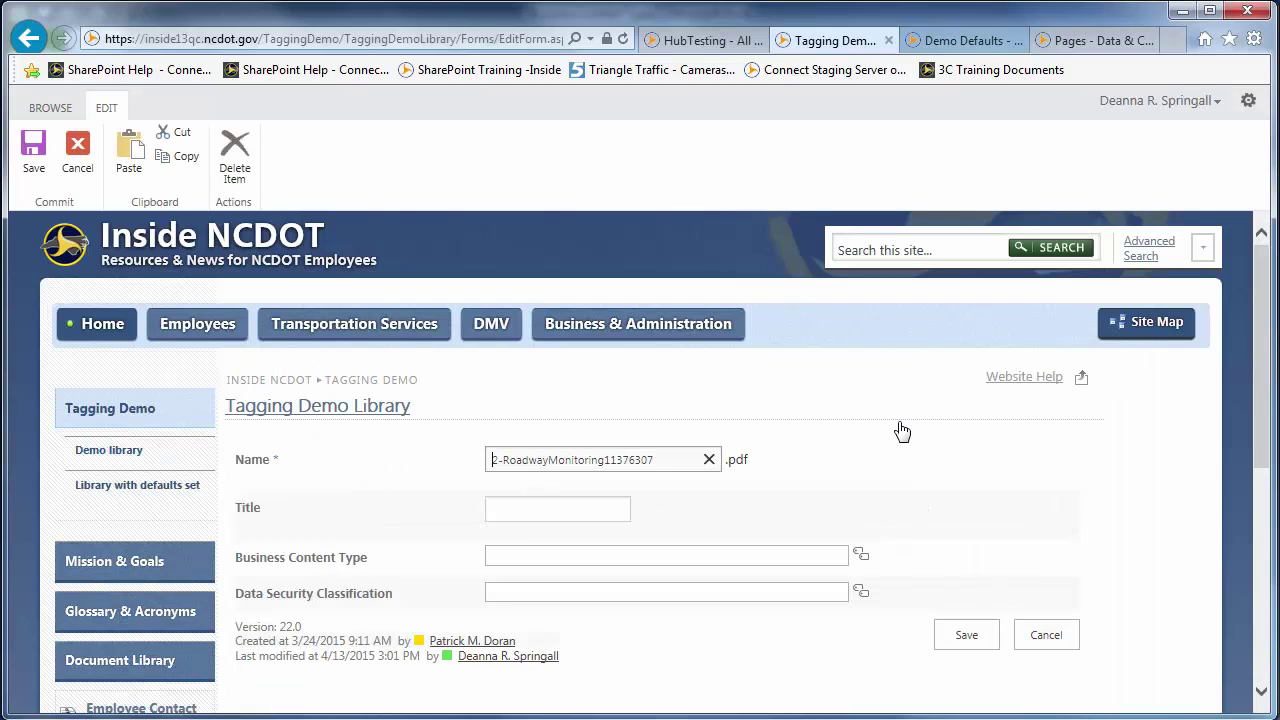
Set the Business Content Type of 2-RoadwayMonitoring11376307 to Roadway Reports and Recommendations
left_click(813, 555)
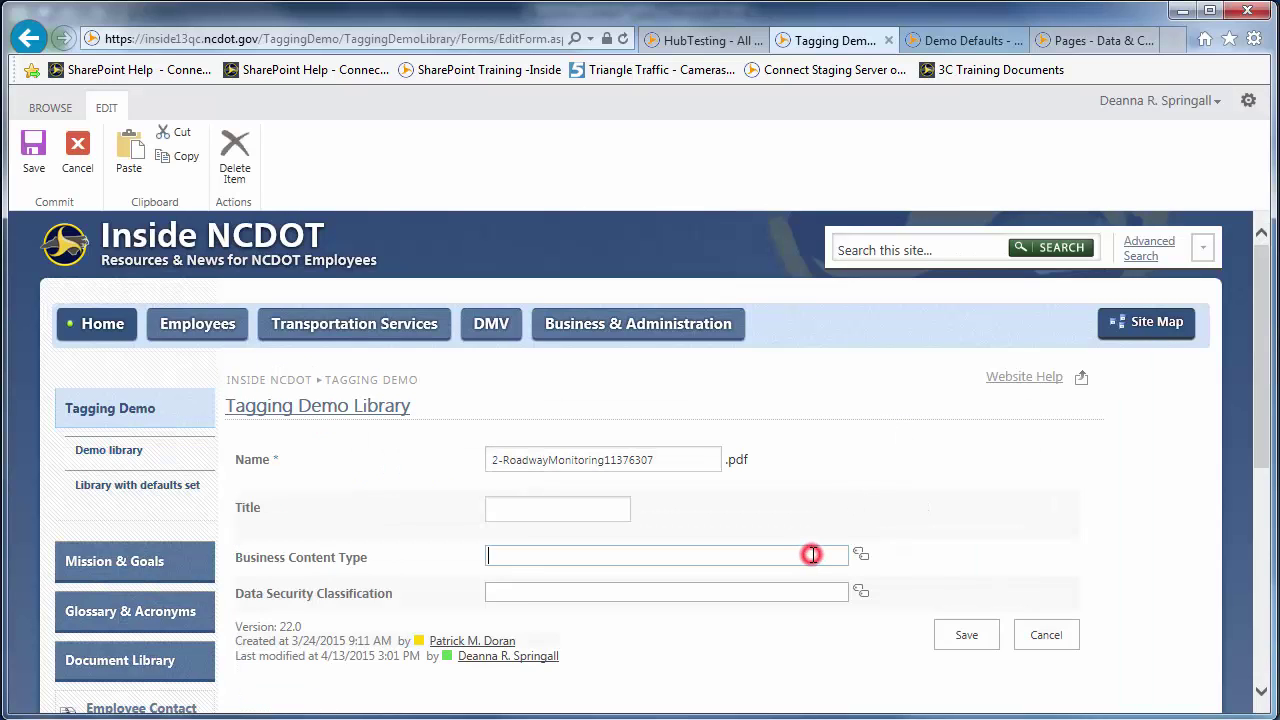
type("Road")
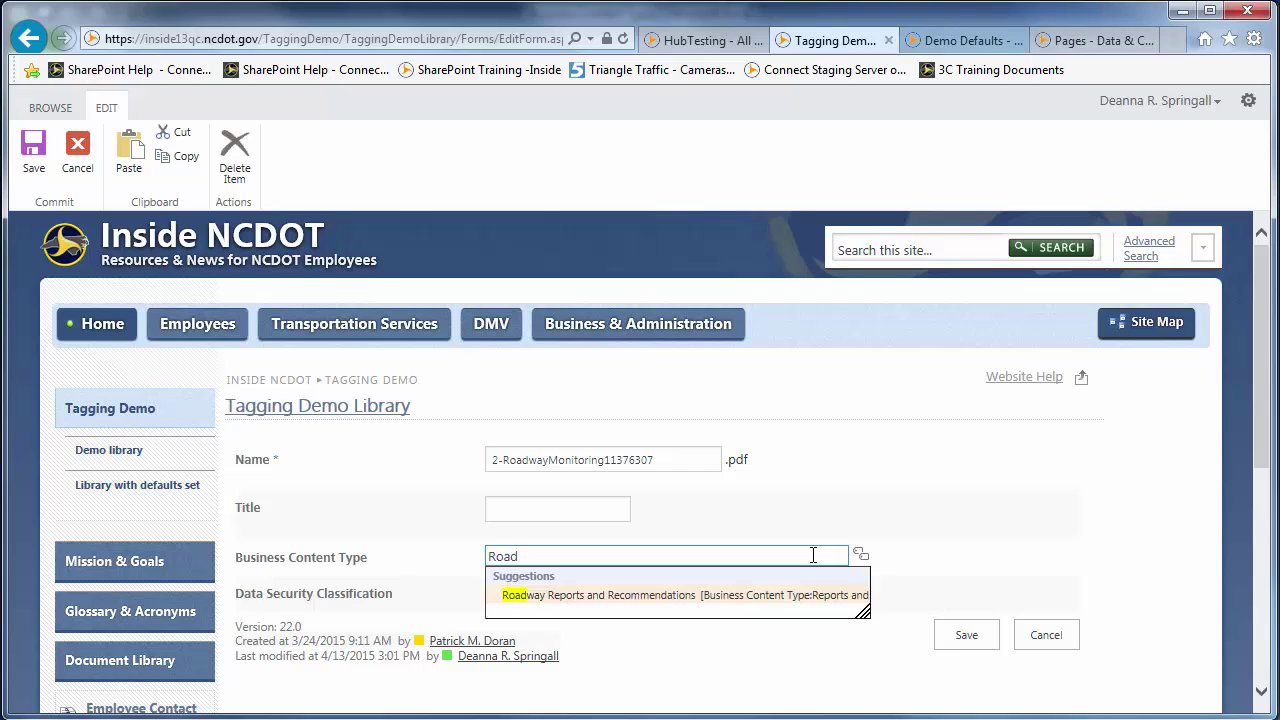
left_click(746, 598)
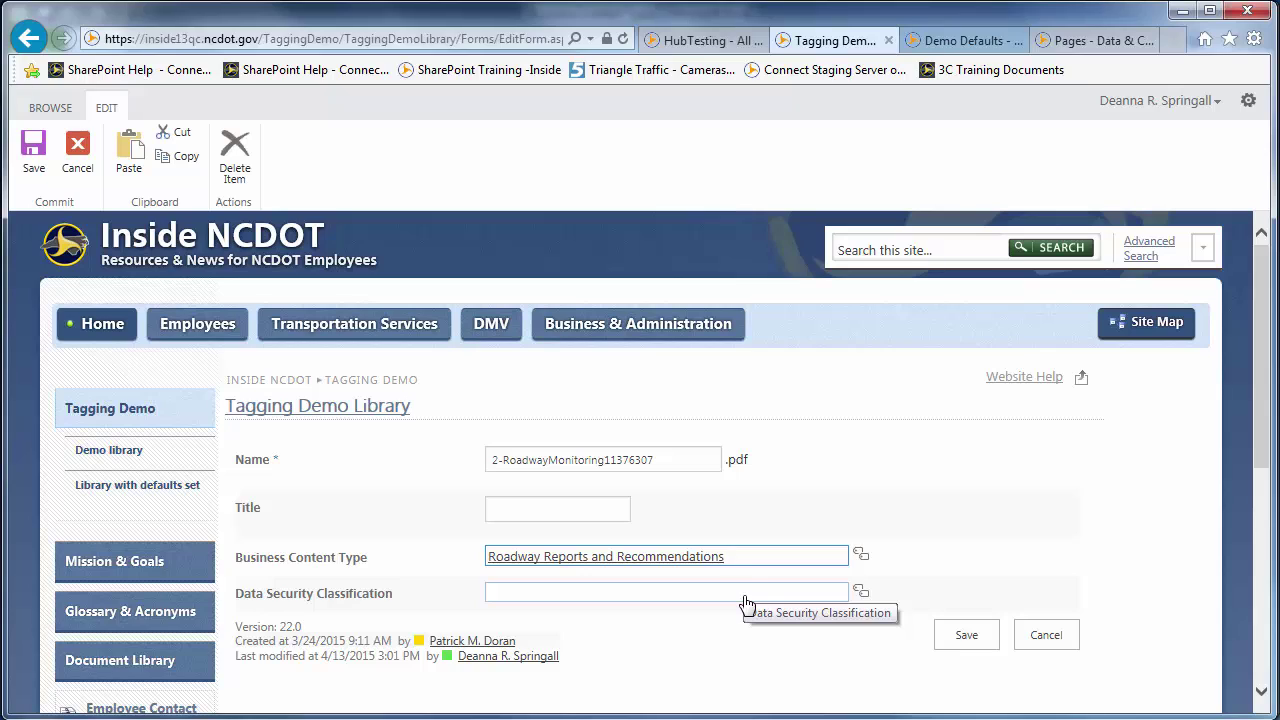
Set the Data Security Classification of 2-RoadwayMonitoring11376307 to Restricted and save the file's properties
left_click(744, 595)
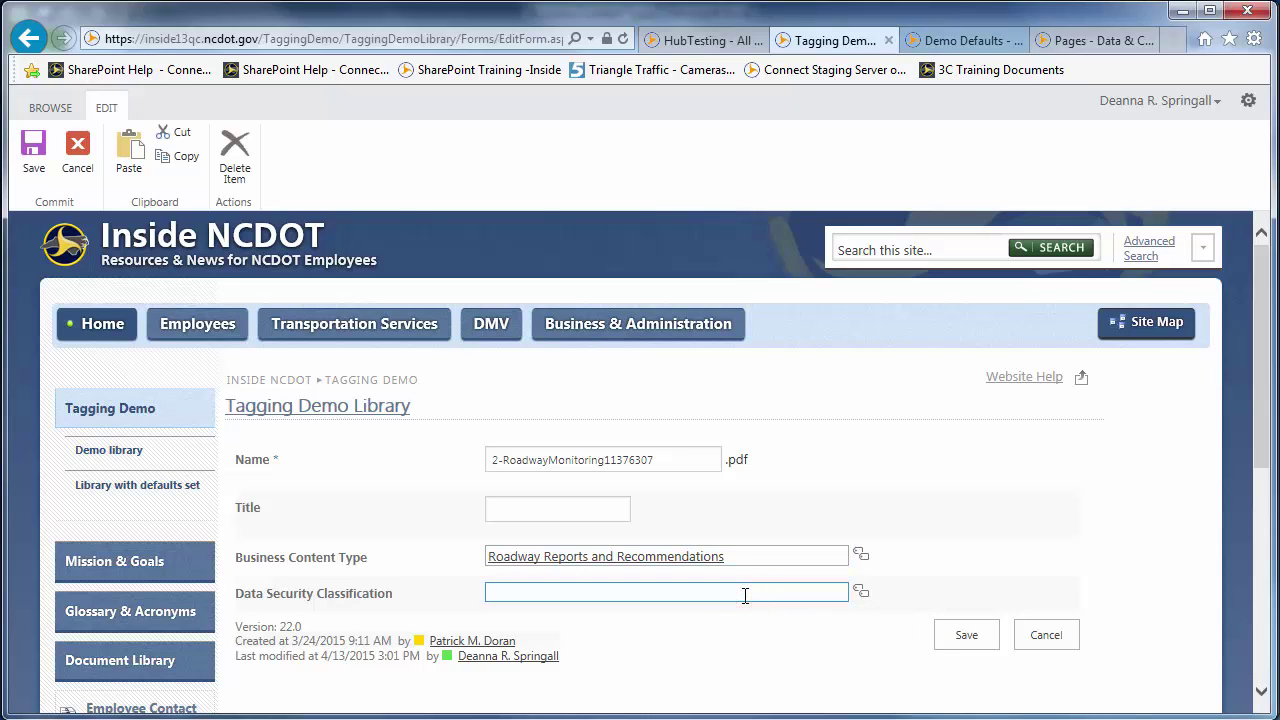
type("Rest")
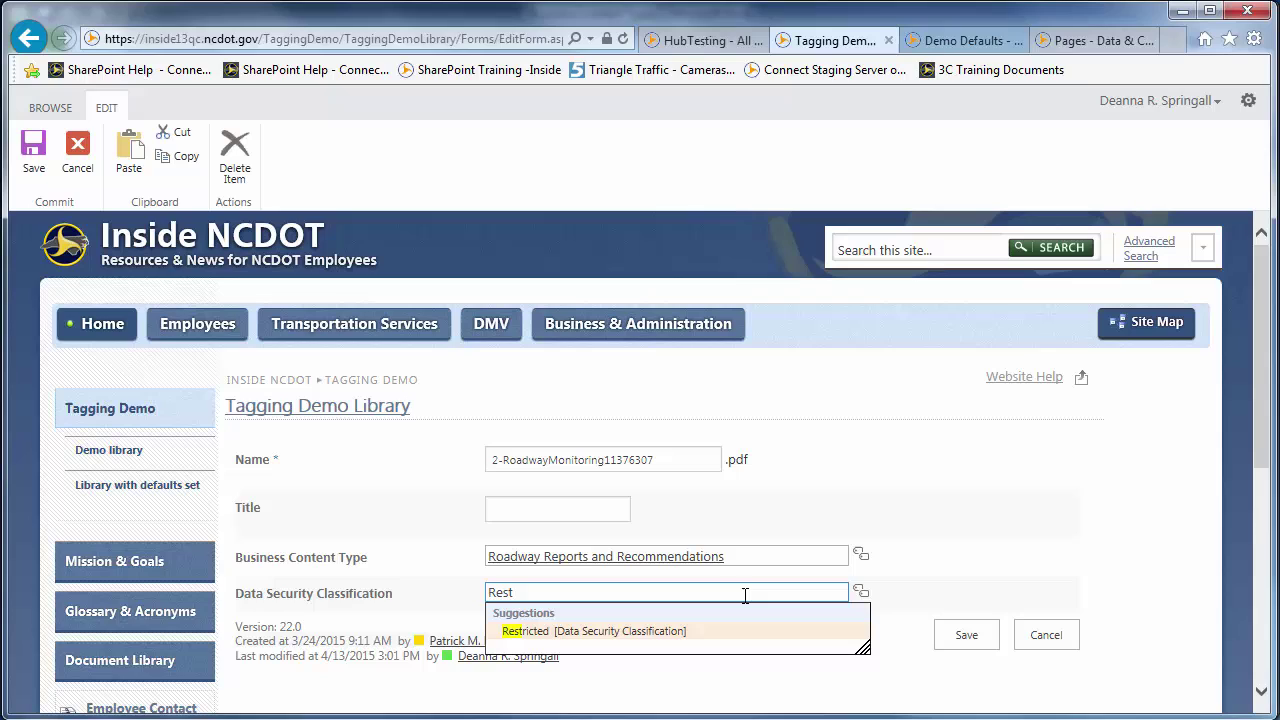
left_click(652, 631)
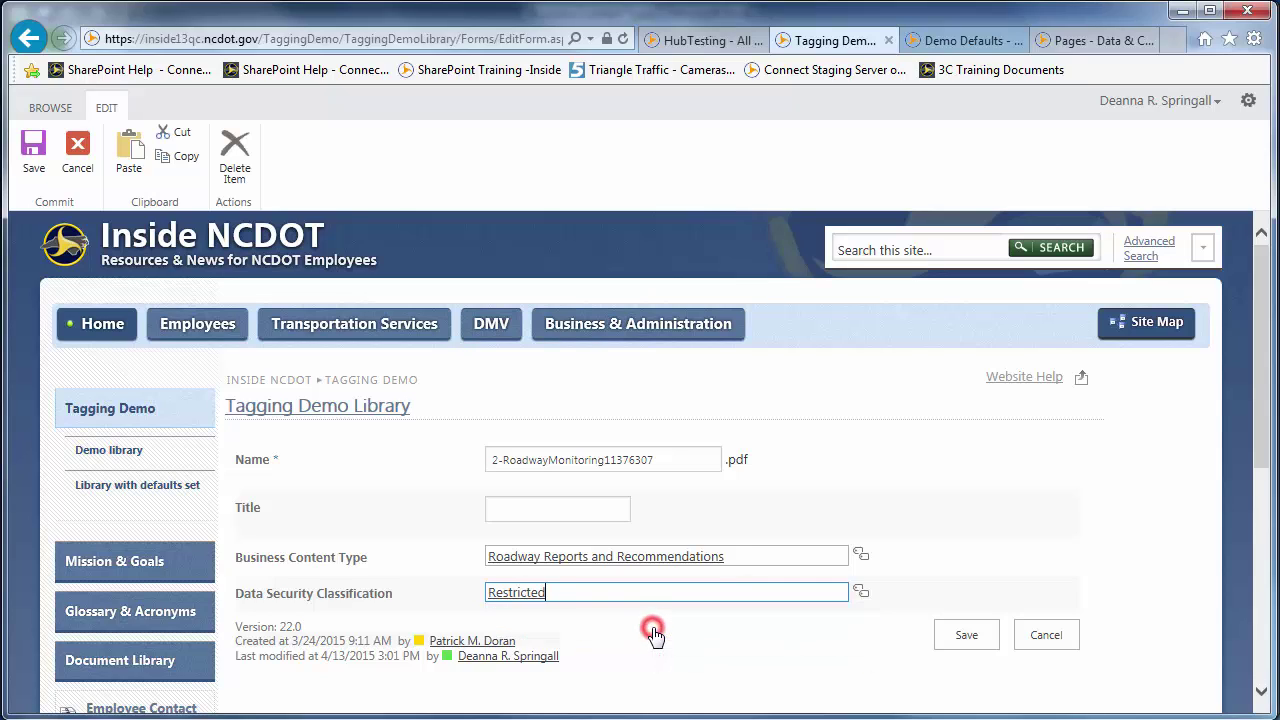
left_click(966, 637)
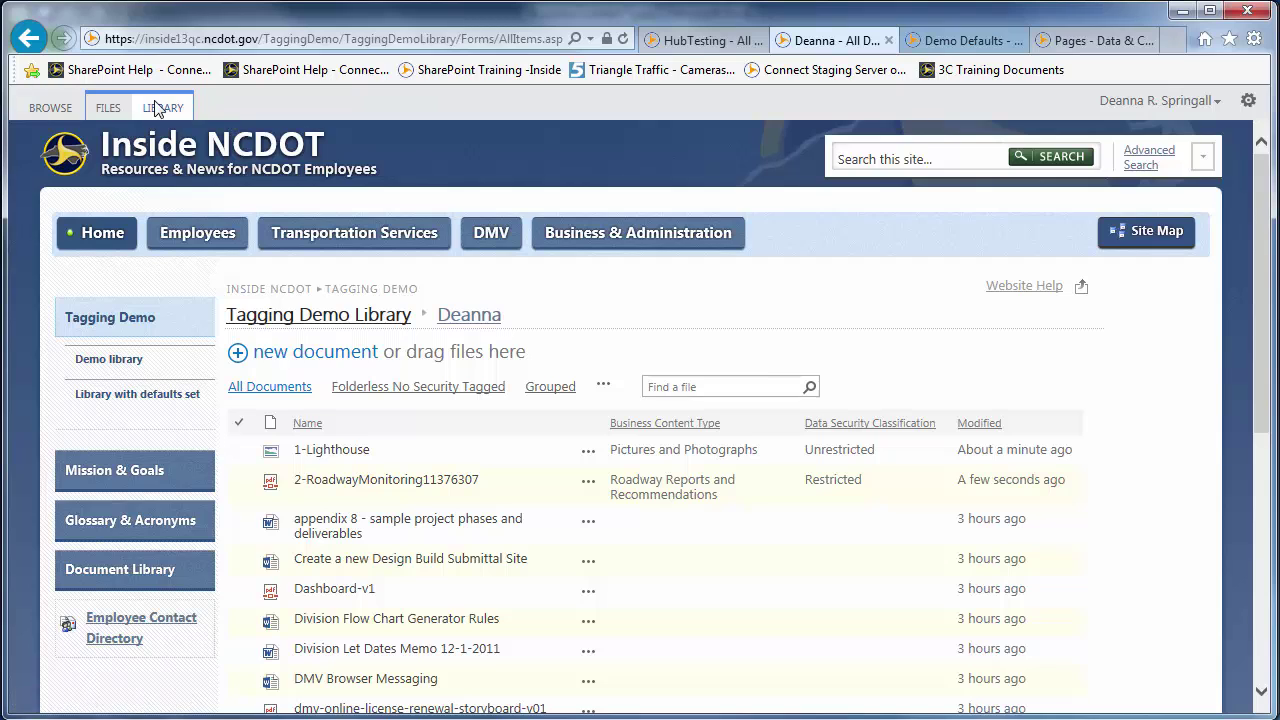
Switch the Tagging Demo Library folder to the Quick Edit spreadsheet format for bulk editing of properties
left_click(155, 107)
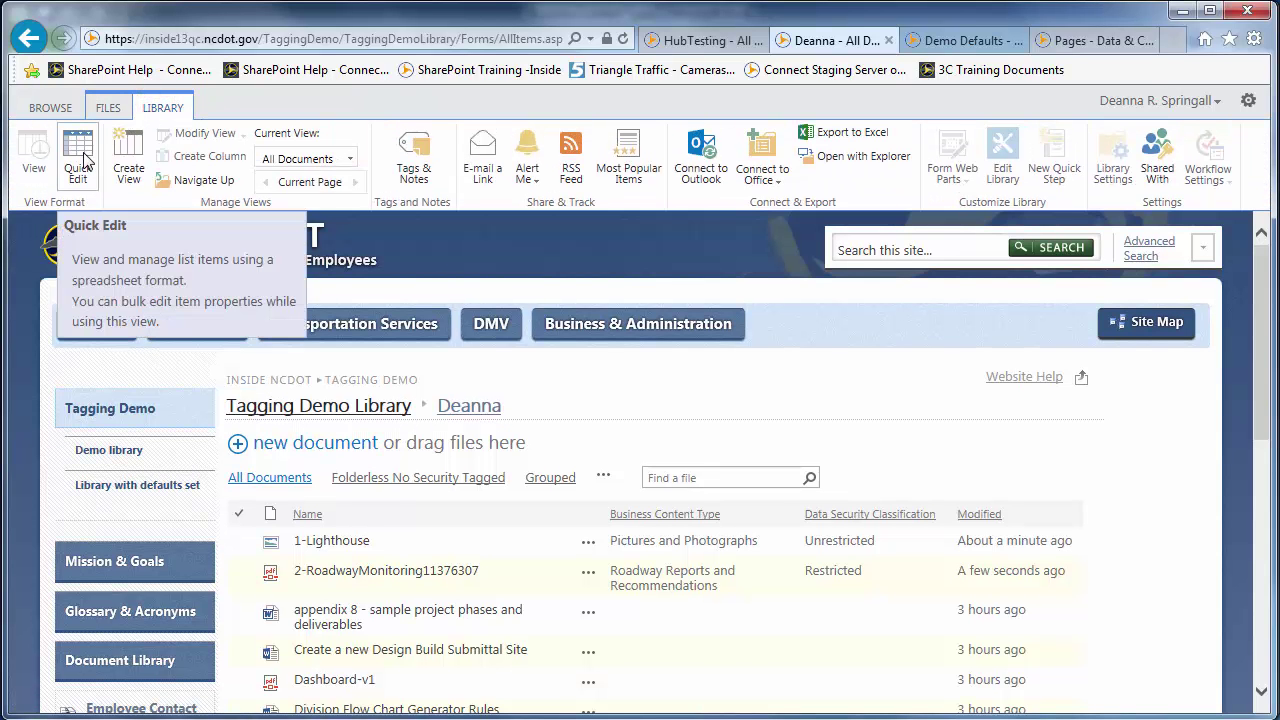
left_click(84, 160)
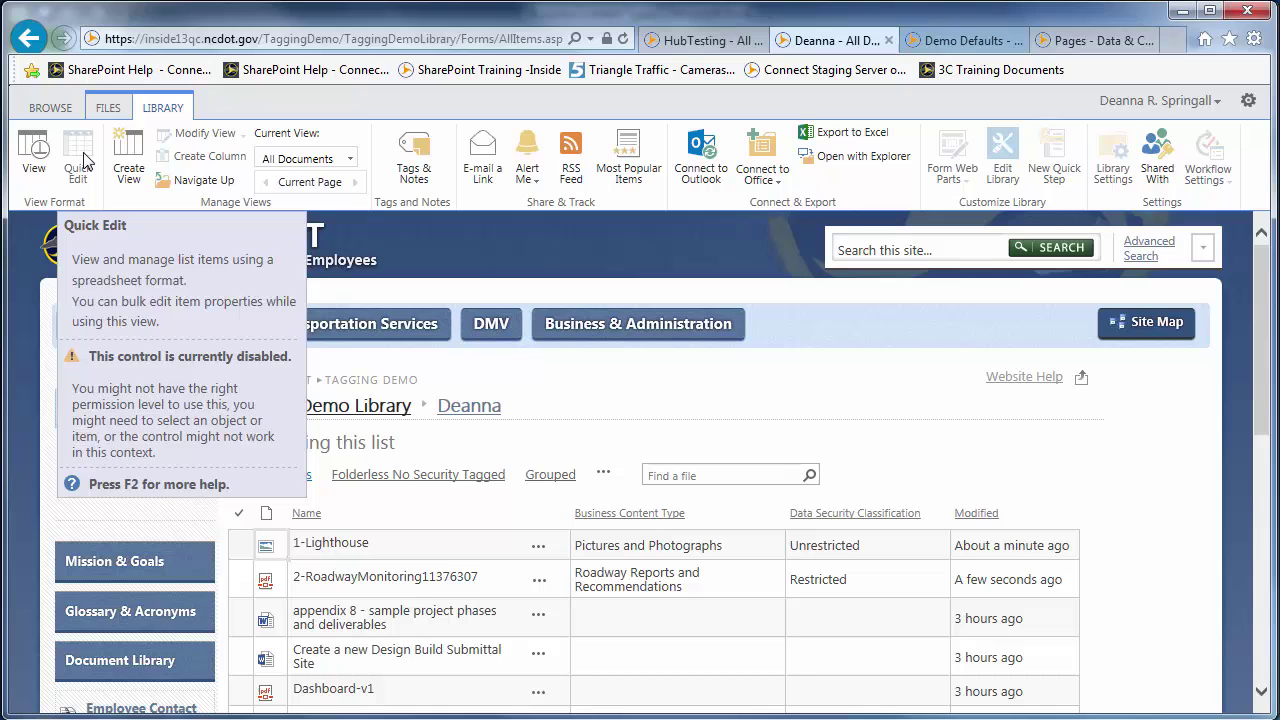
Fill the Business Content Type of 2-RoadwayMonitoring11376307 down to the appendix 8 file and its Restricted classification down to ncvision25
left_click(1262, 278)
left_click_drag(1262, 278, 1263, 405)
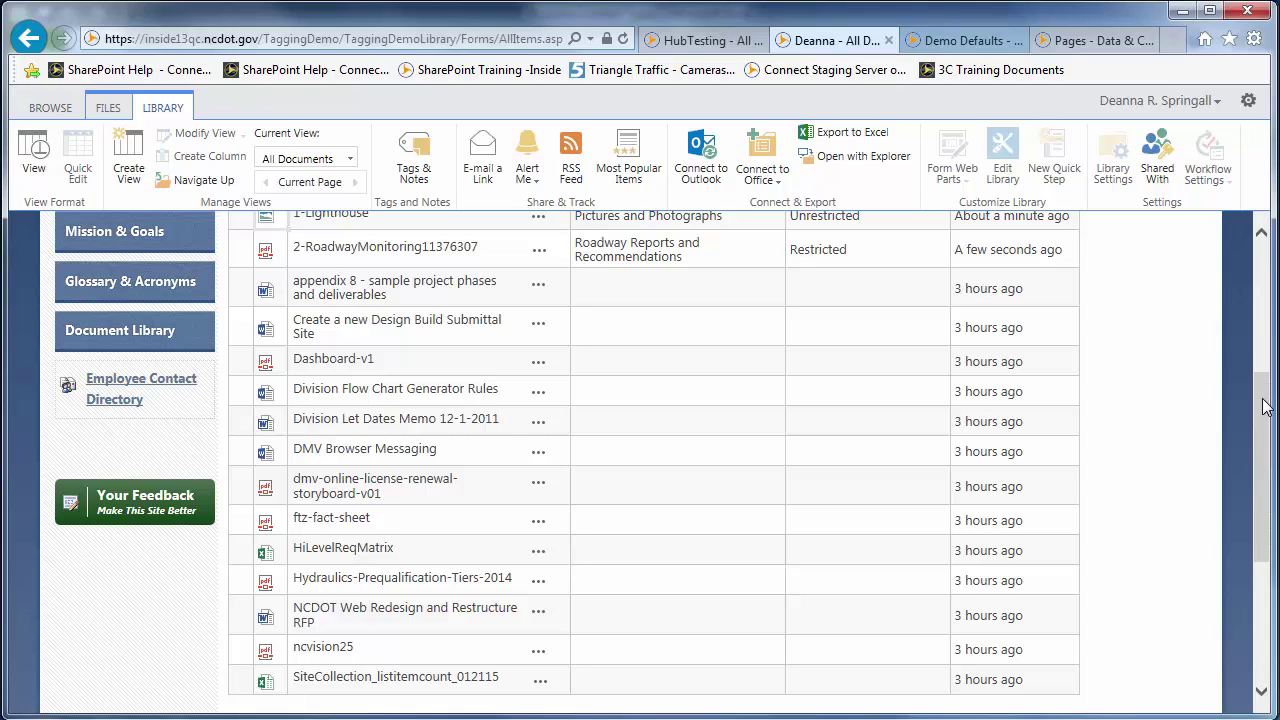
left_click(693, 249)
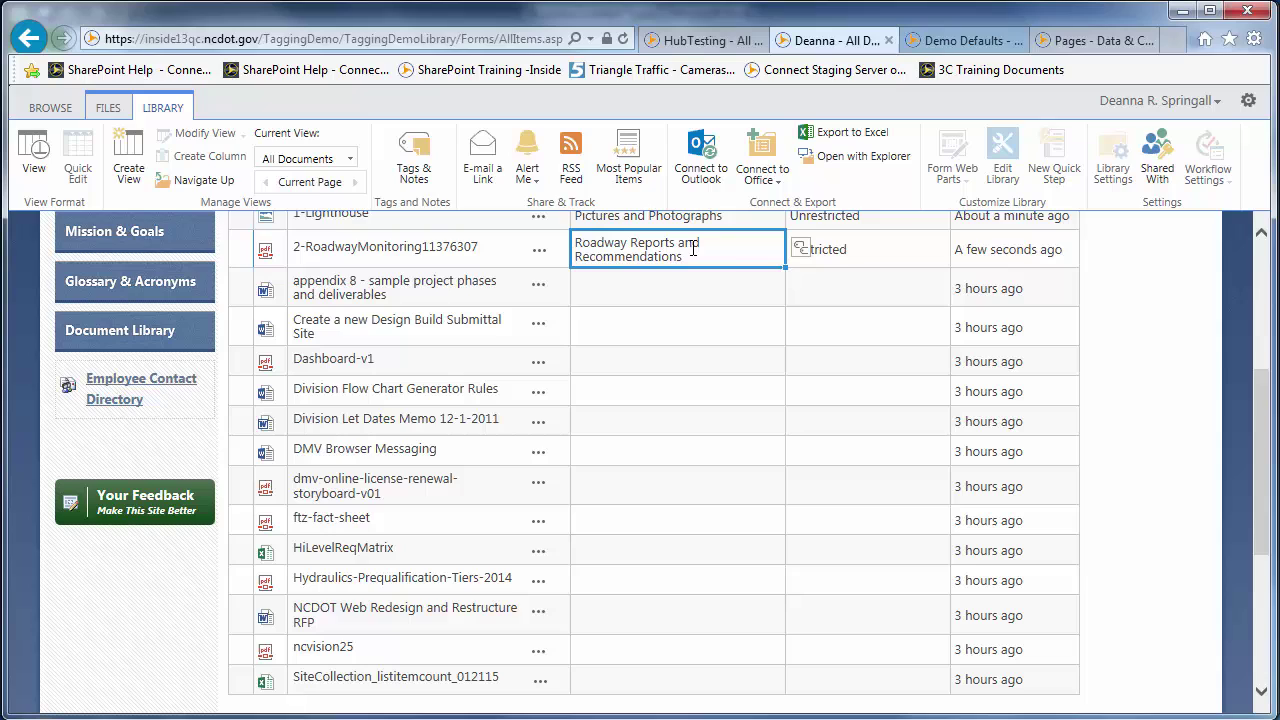
left_click_drag(785, 268, 785, 288)
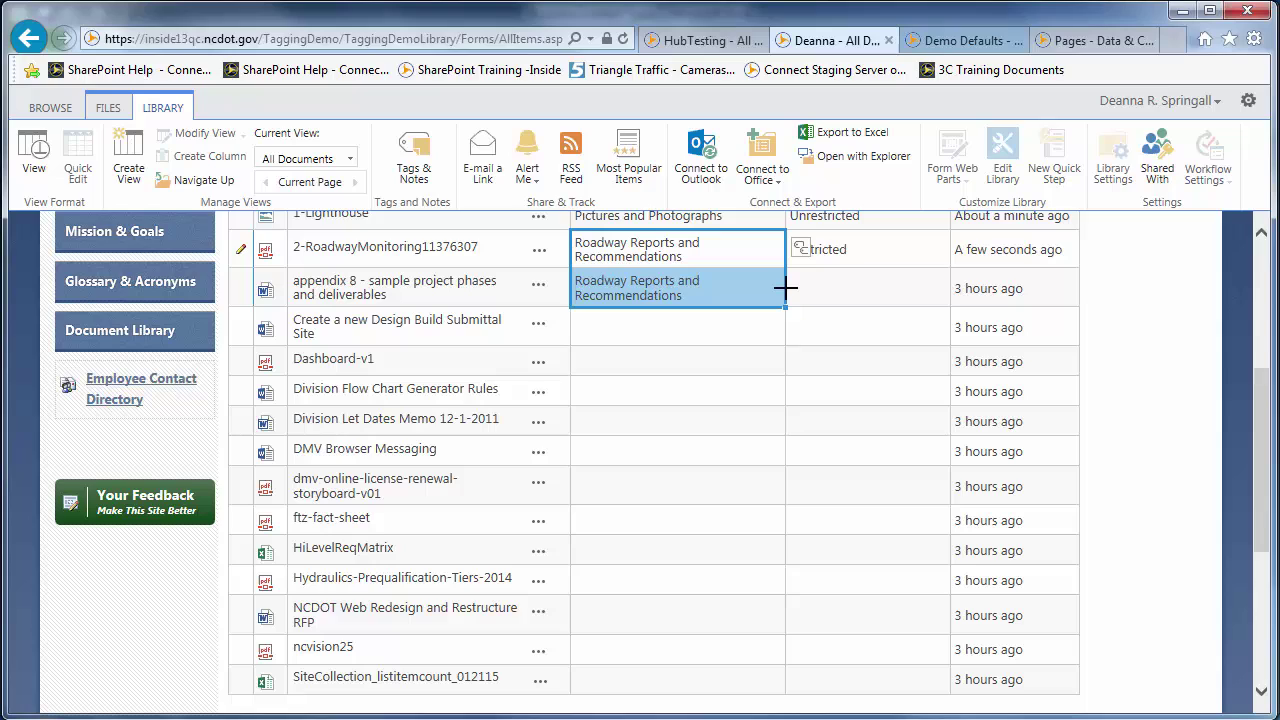
left_click(898, 250)
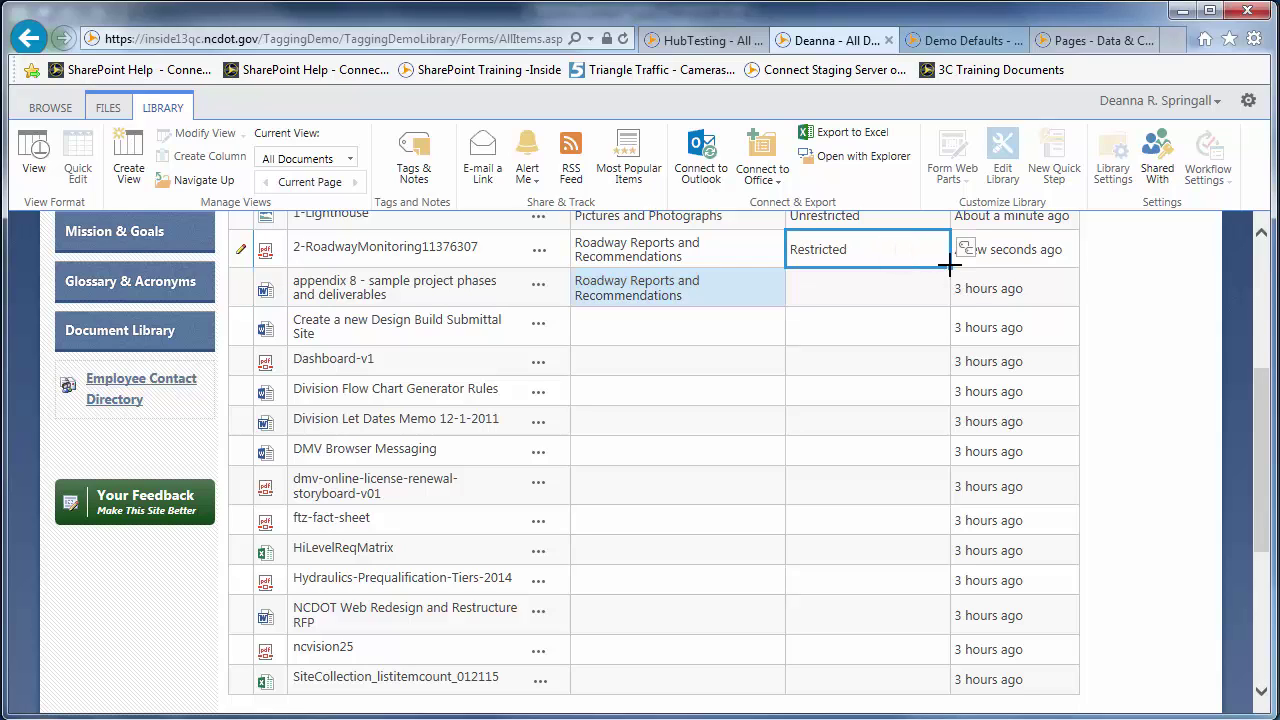
left_click_drag(948, 265, 916, 649)
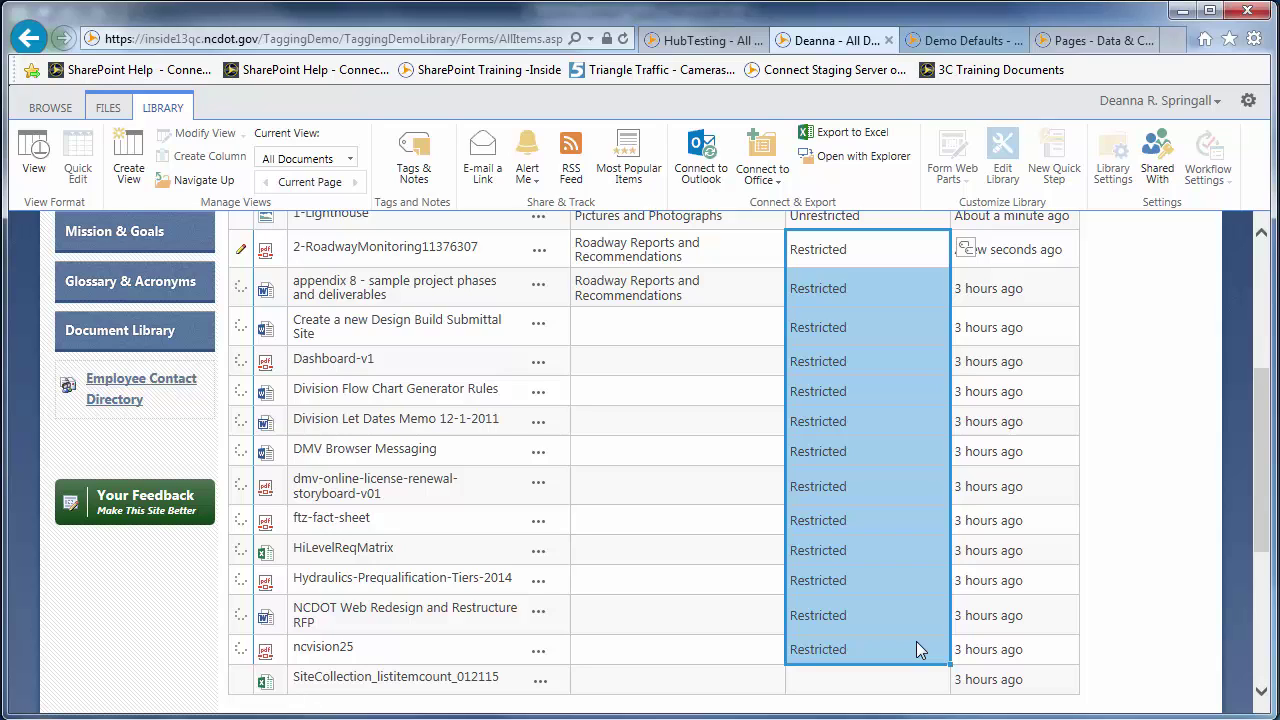
Copy the Business Content Type of the appendix 8 file to the DMV Browser Messaging file
left_click(647, 289)
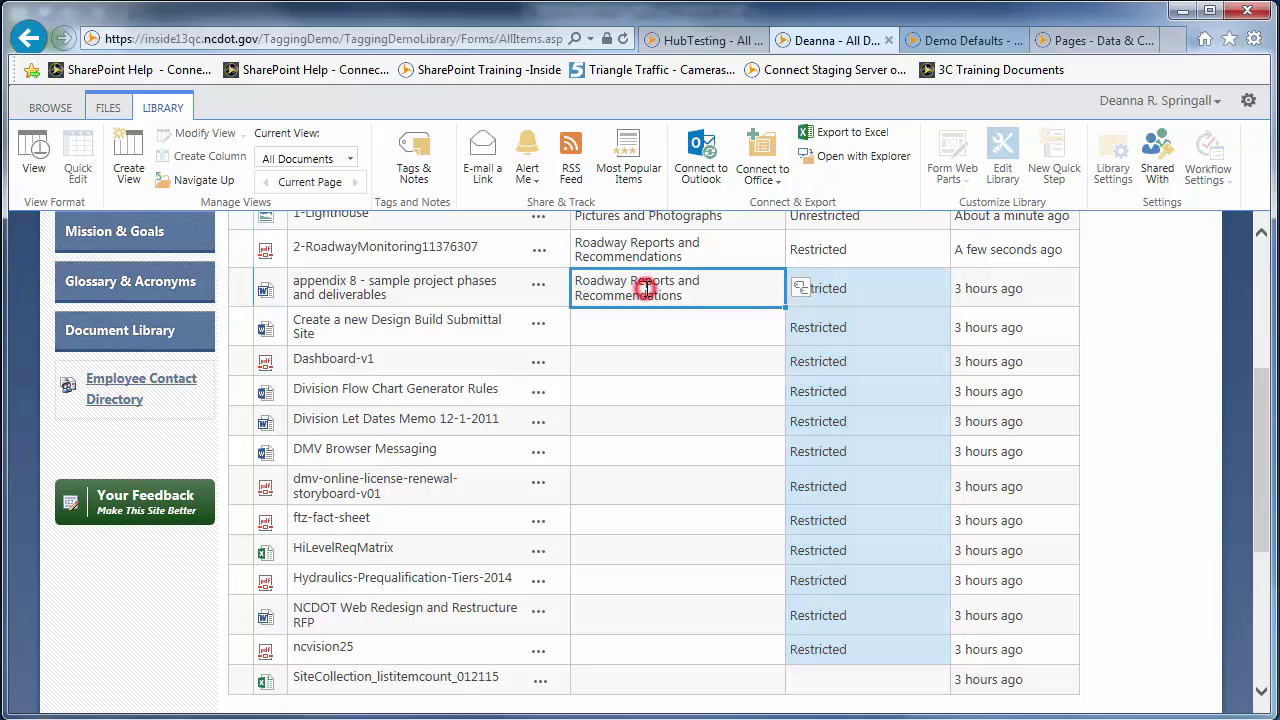
key("ctrl+c")
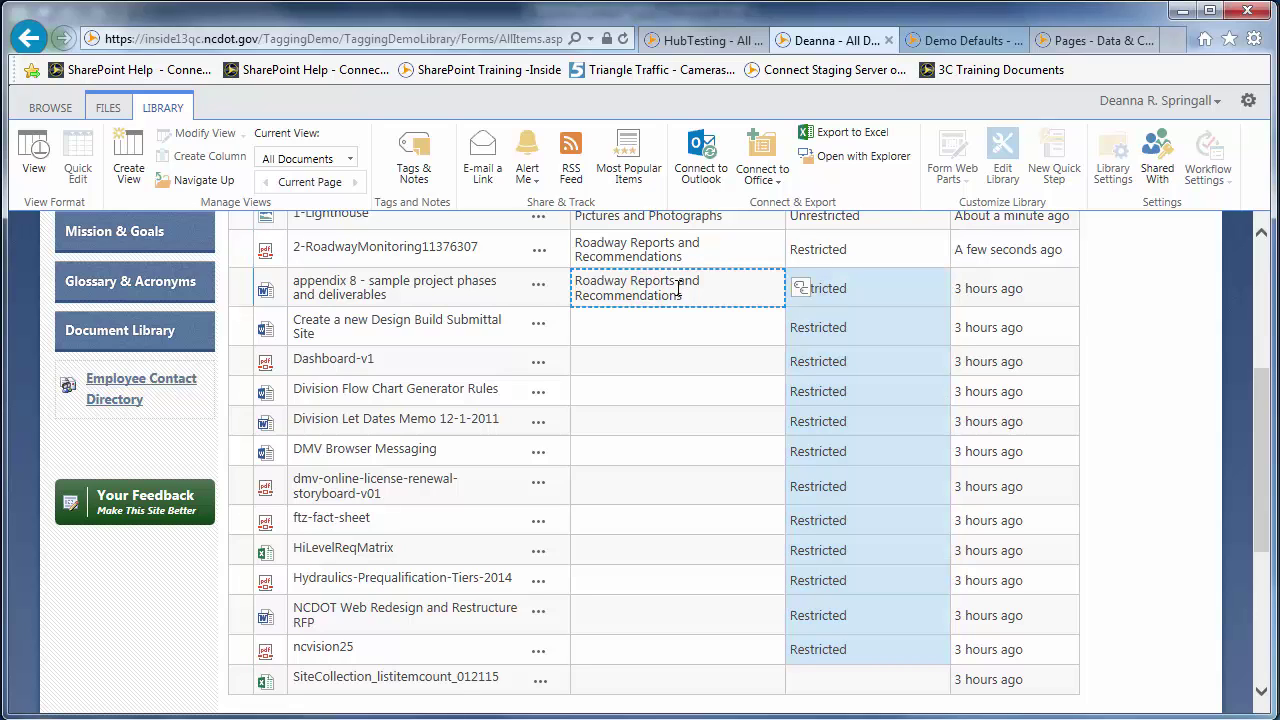
left_click(655, 455)
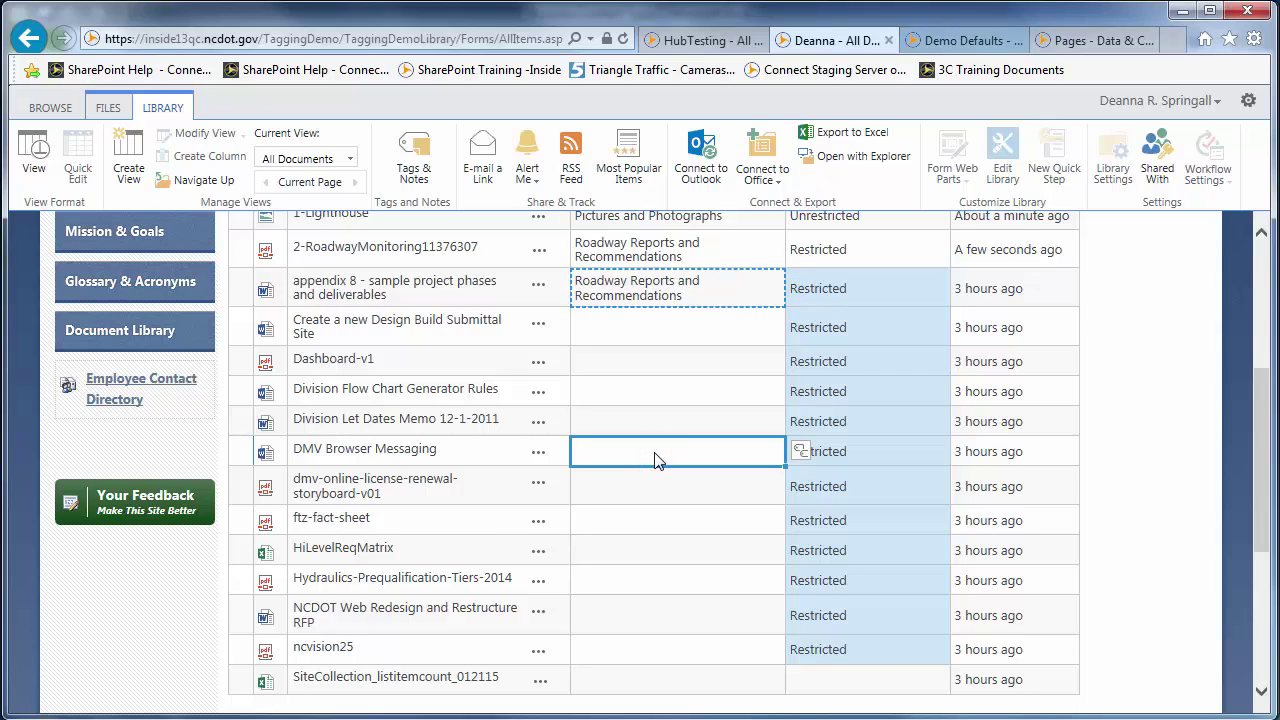
key("ctrl+v")
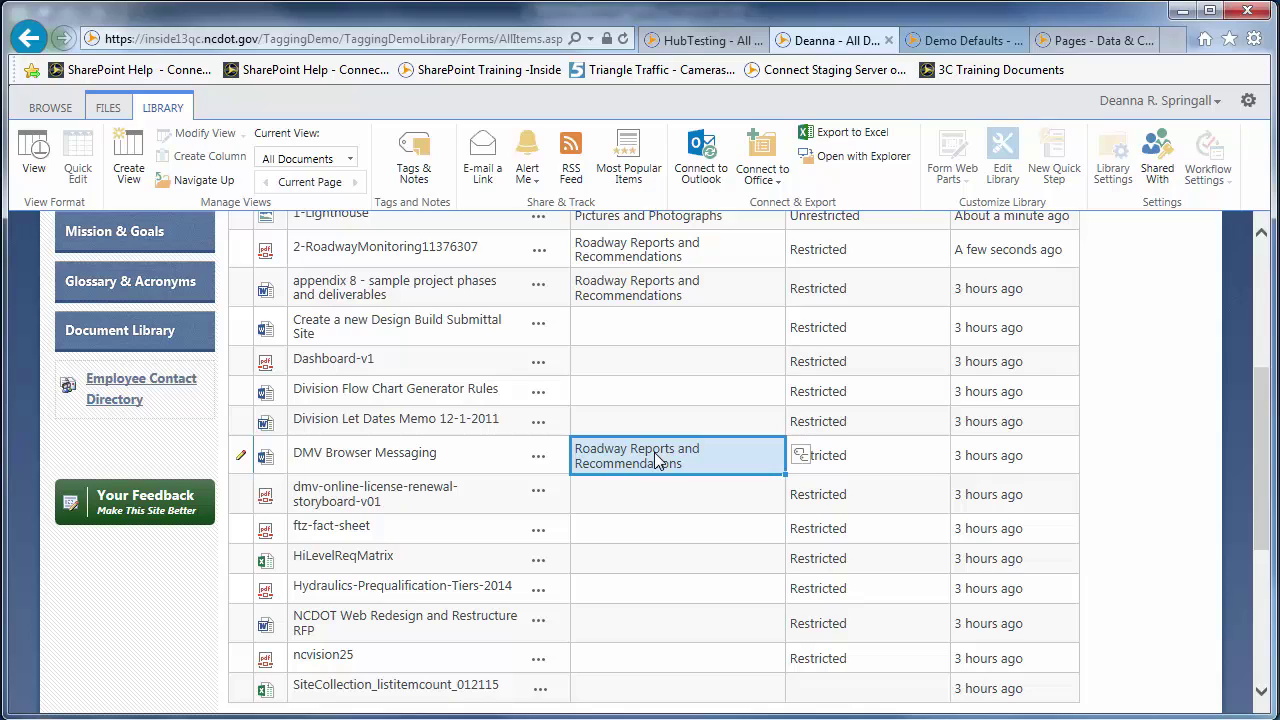
Set the Business Content Type of Create a new Design Build Submittal Site to Roadway Reports and Recommendations
left_click(643, 332)
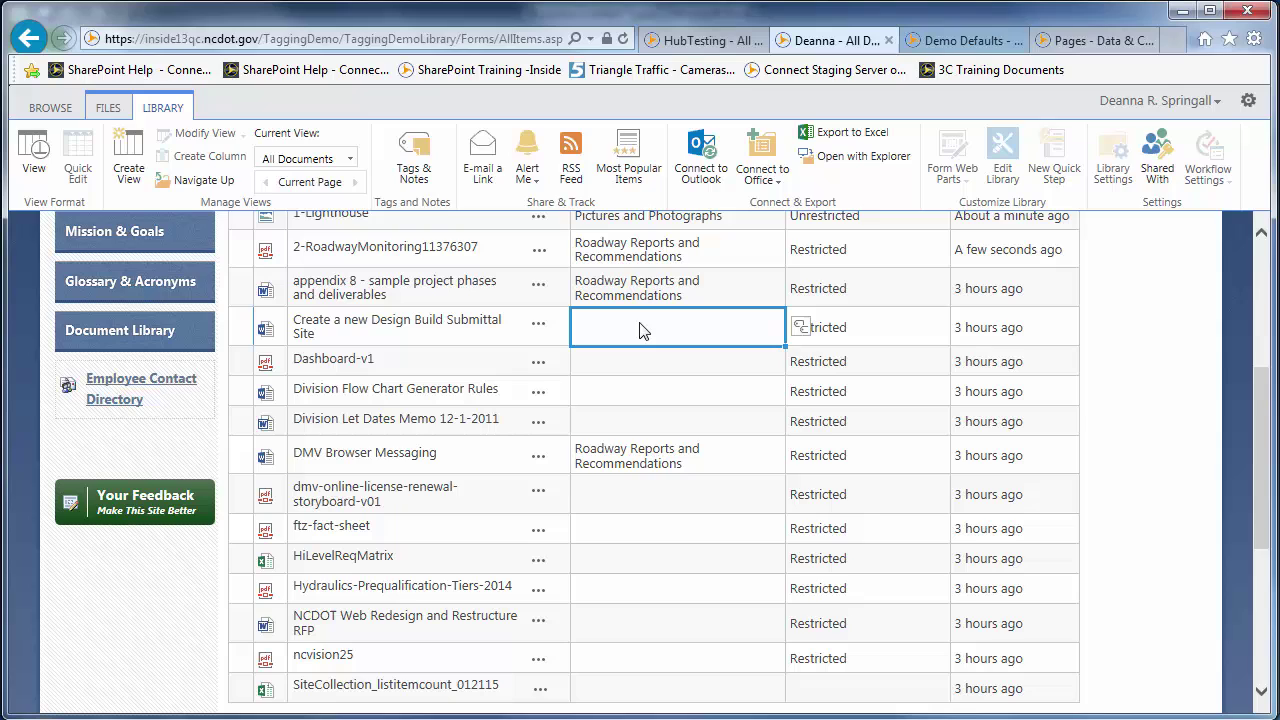
type("Road")
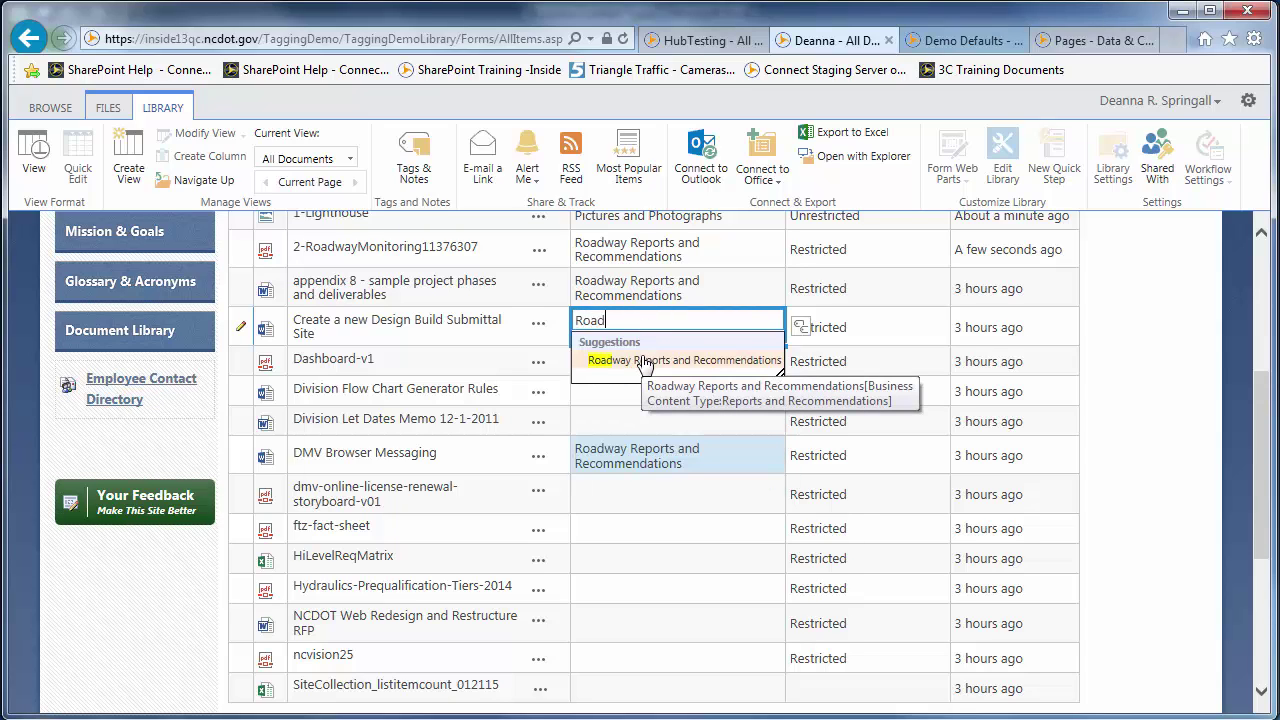
left_click(645, 361)
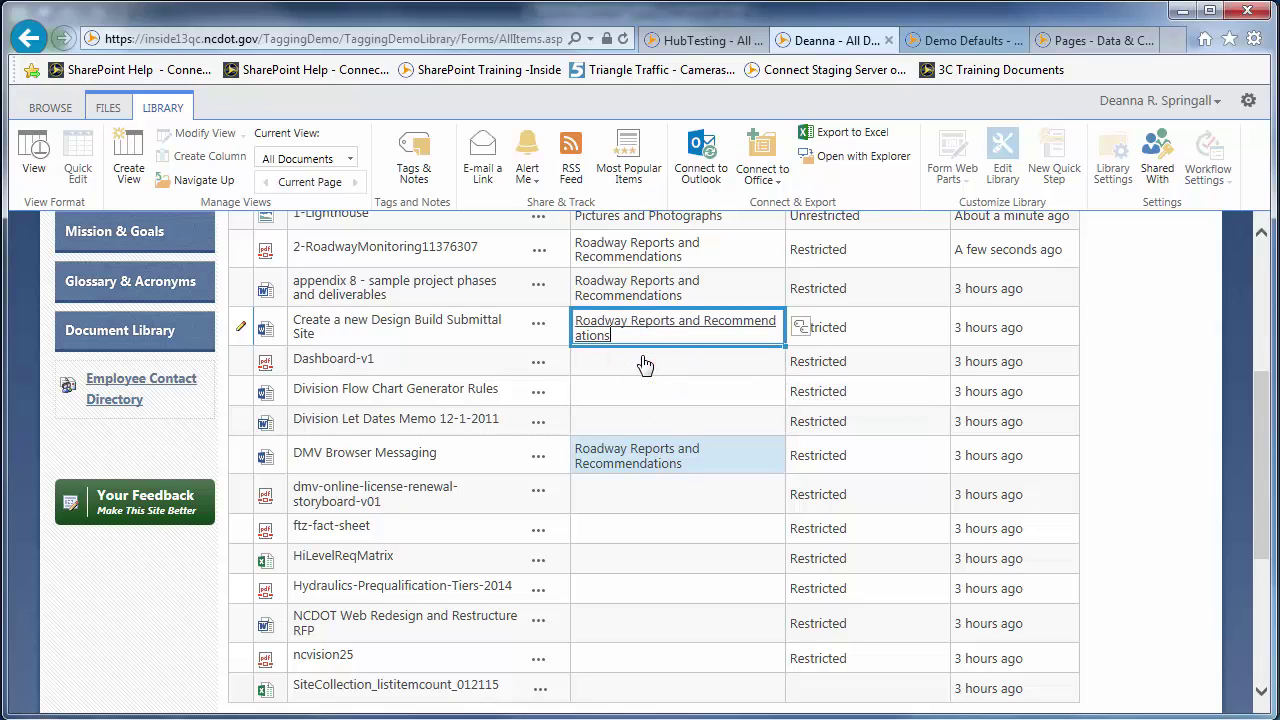
left_click(645, 363)
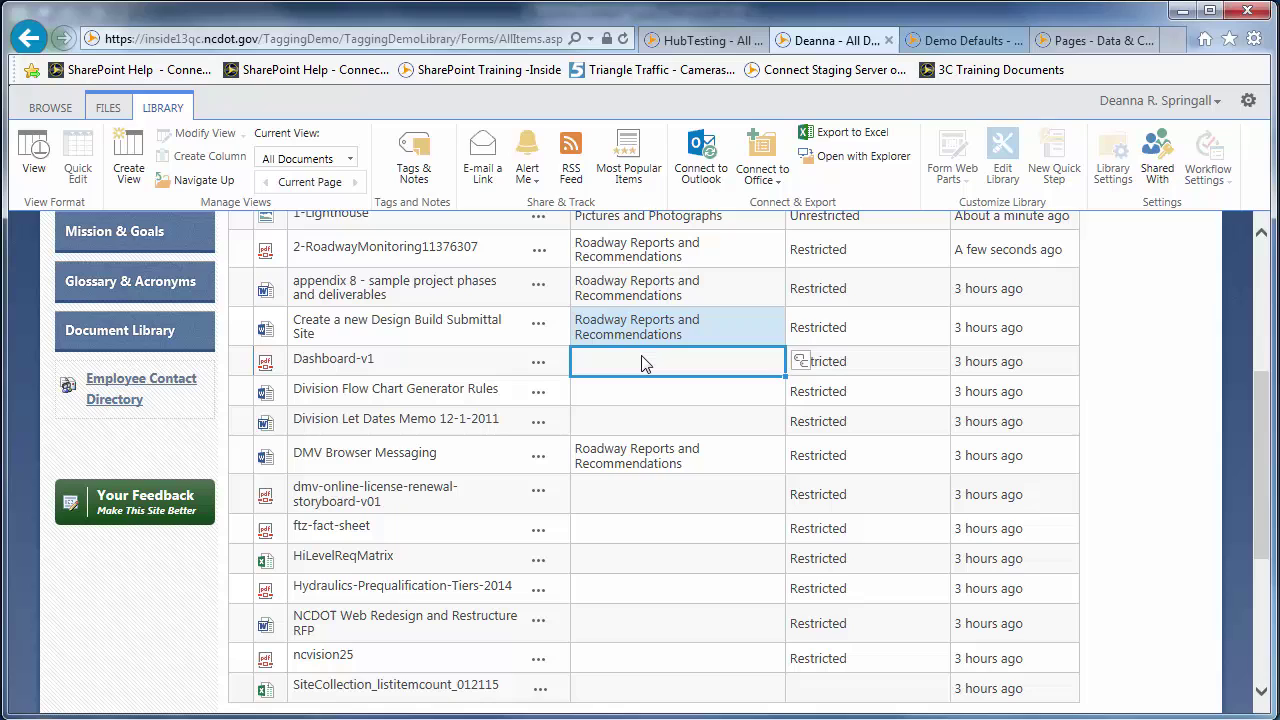
Replace the Business Content Type of Create a new Design Build Submittal Site with Guidelines
left_click(652, 329)
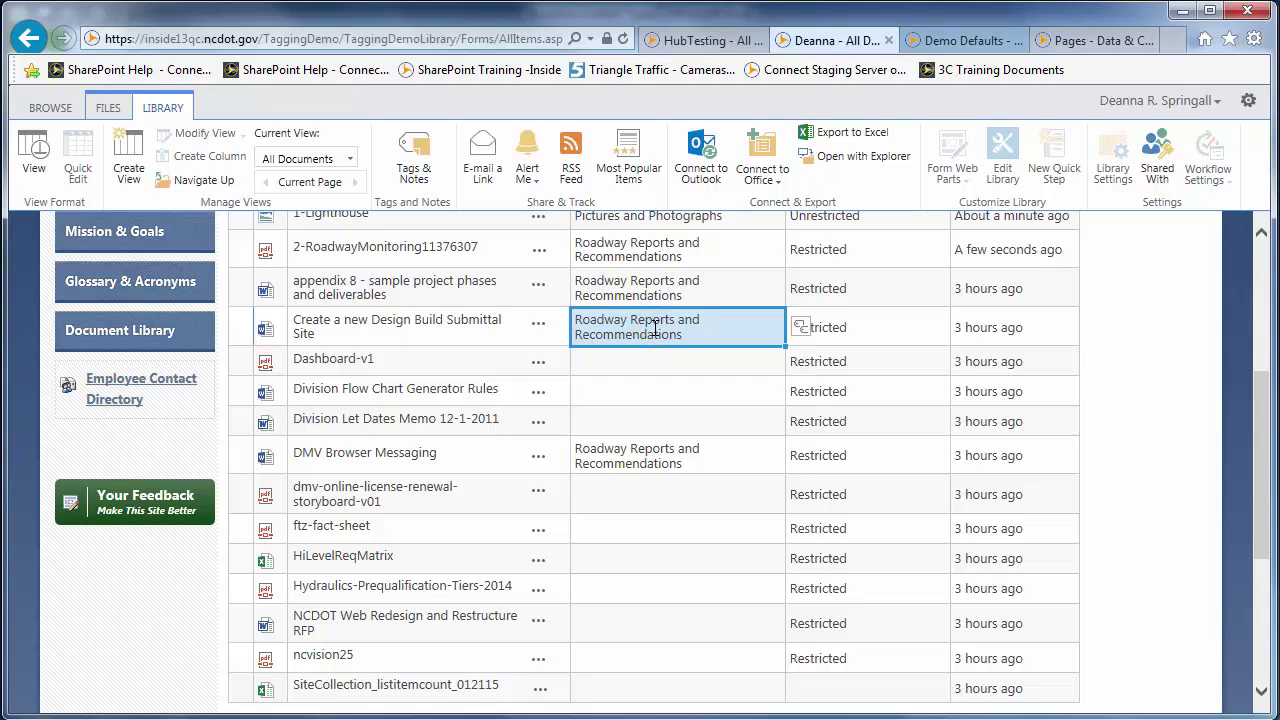
key("Delete")
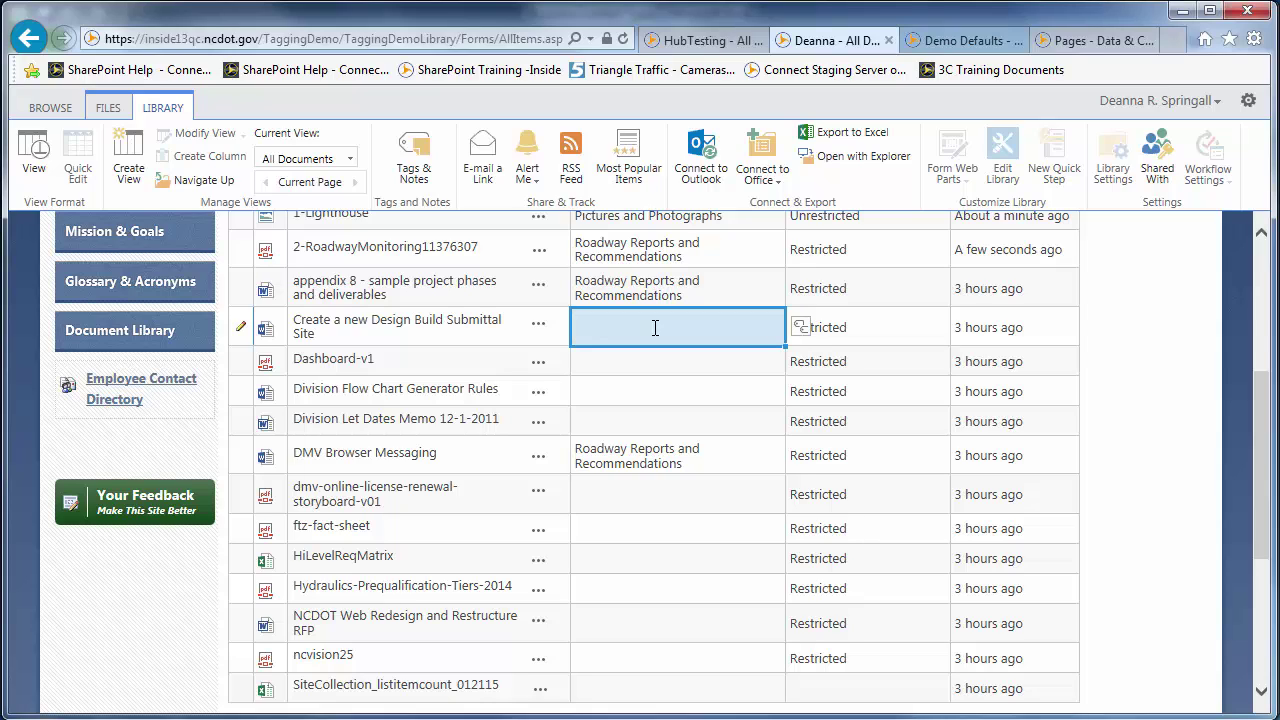
type("Guide")
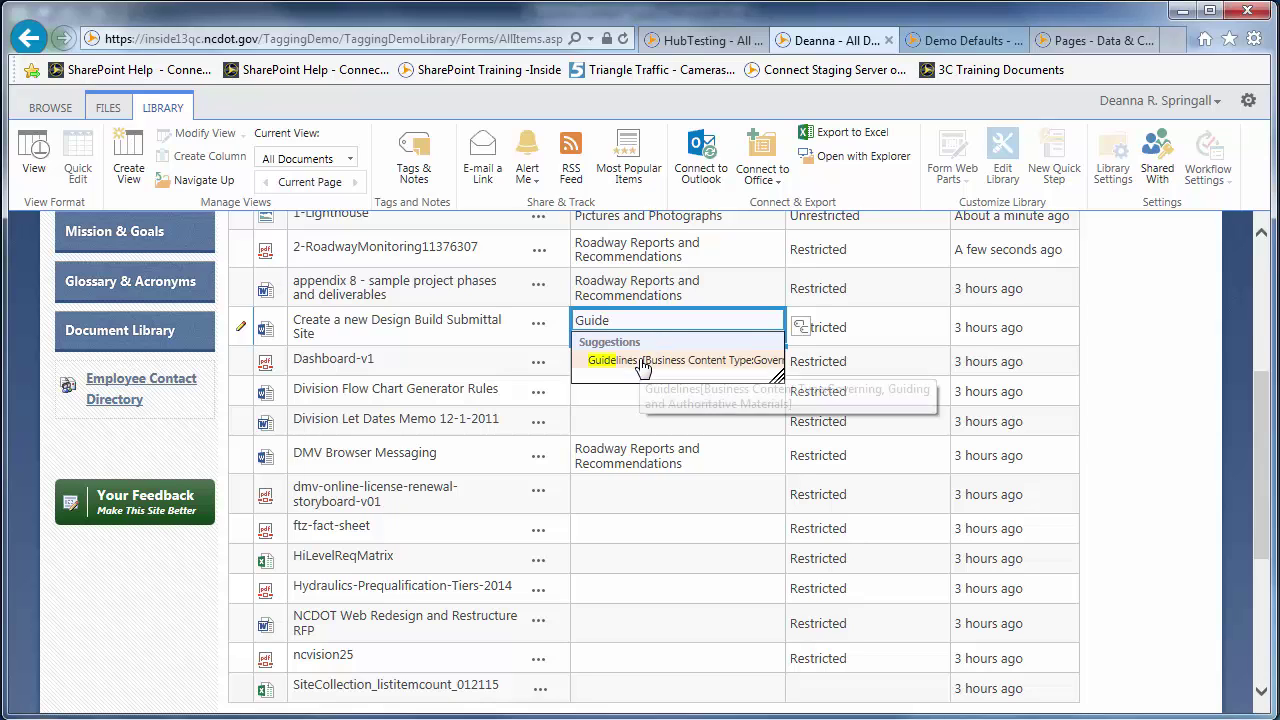
left_click(644, 362)
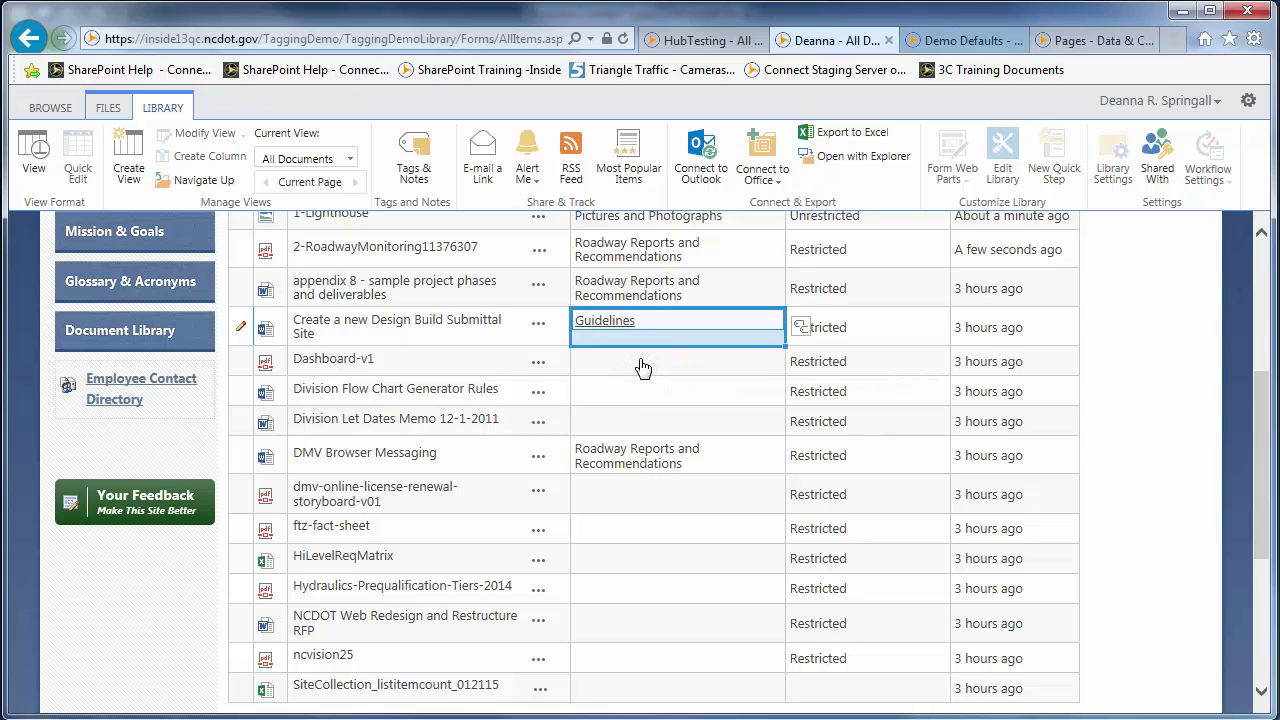
left_click(641, 363)
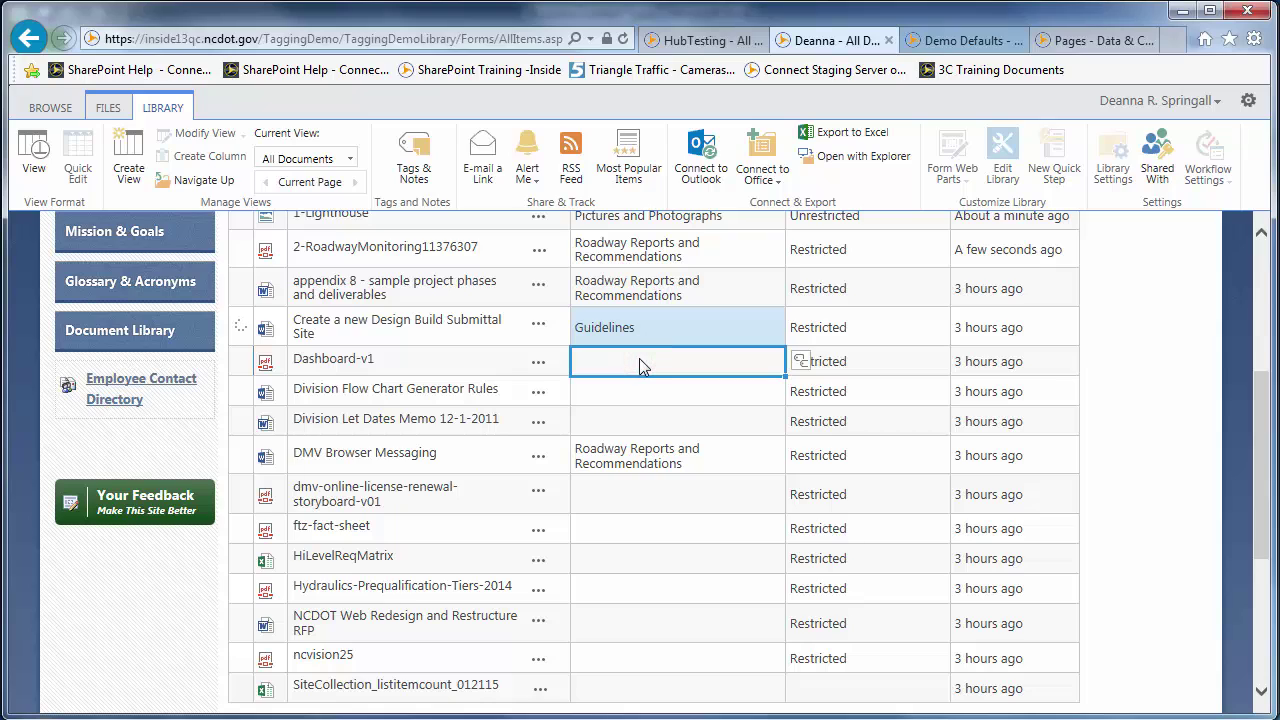
Fill the blank Data Security Classification of SiteCollection_listitemcount_012115 up through HiLevelReqMatrix
left_click(908, 690)
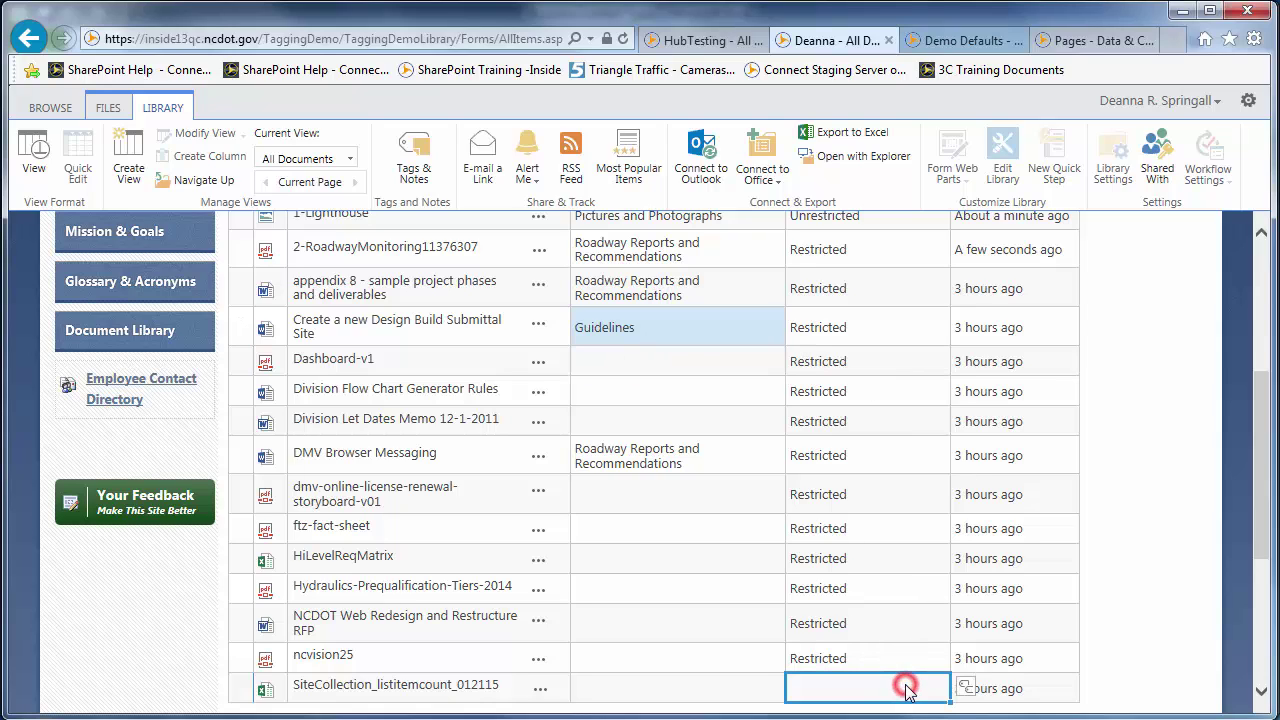
left_click_drag(952, 704, 957, 562)
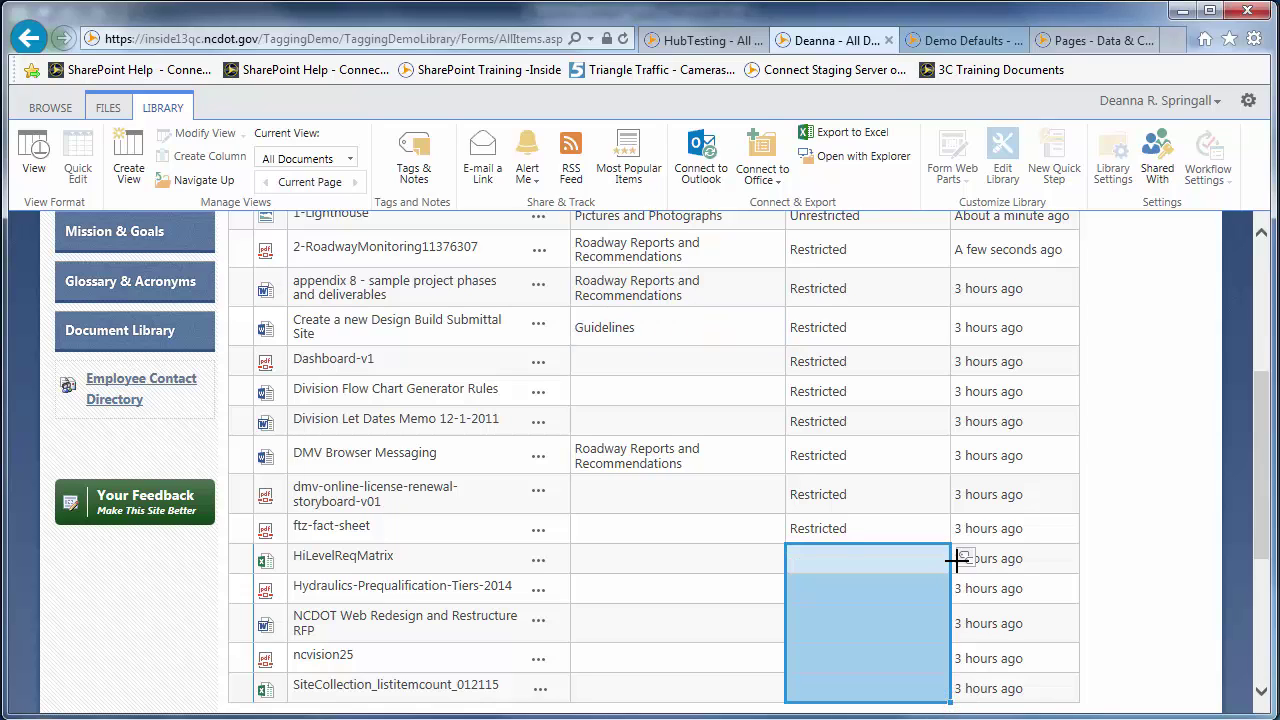
Try to enter Highly Restricted as the Data Security Classification of HiLevelReqMatrix
left_click(848, 560)
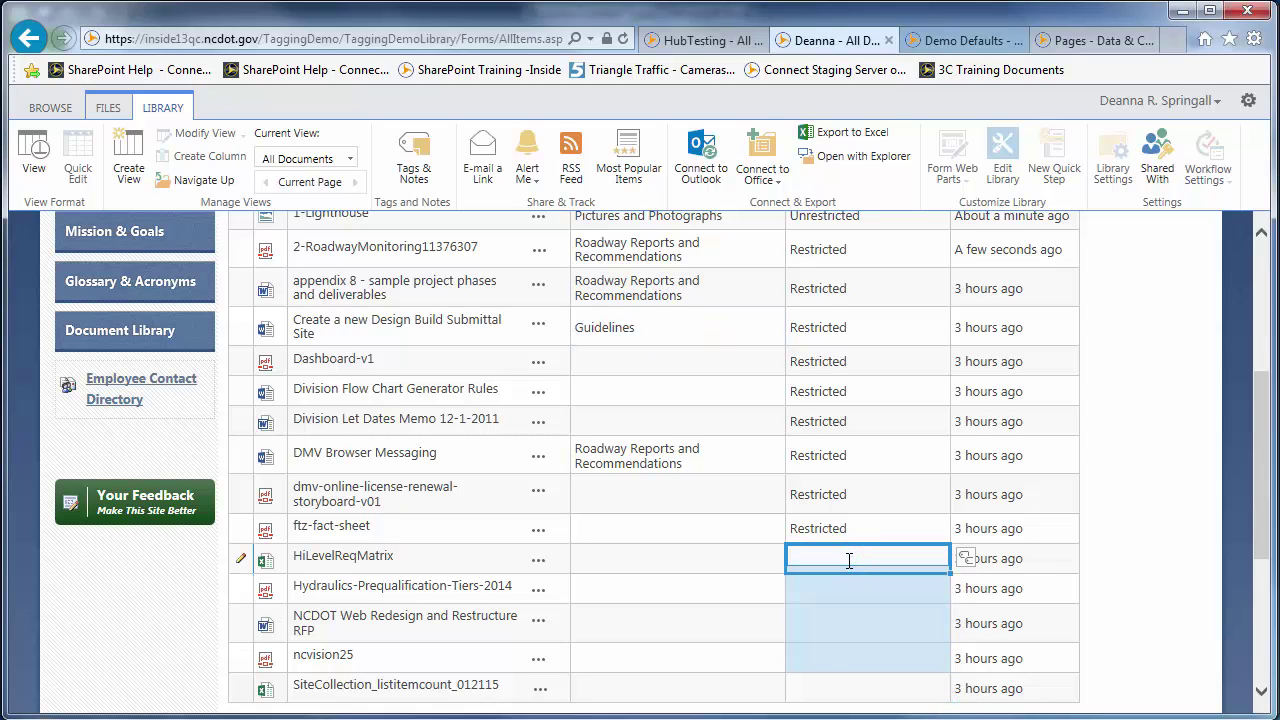
type("Highly Restricted")
left_click(844, 586)
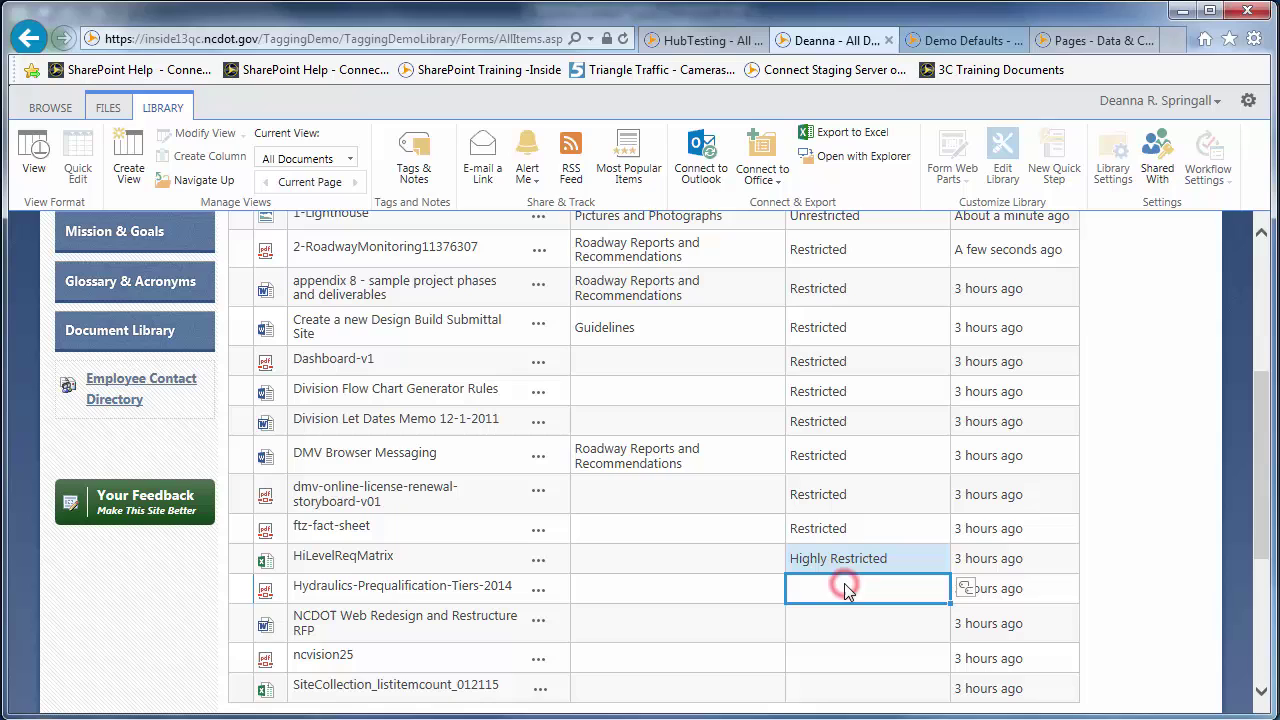
Replace the rejected Data Security Classification of HiLevelReqMatrix with the existing term Restricted
left_click(241, 559)
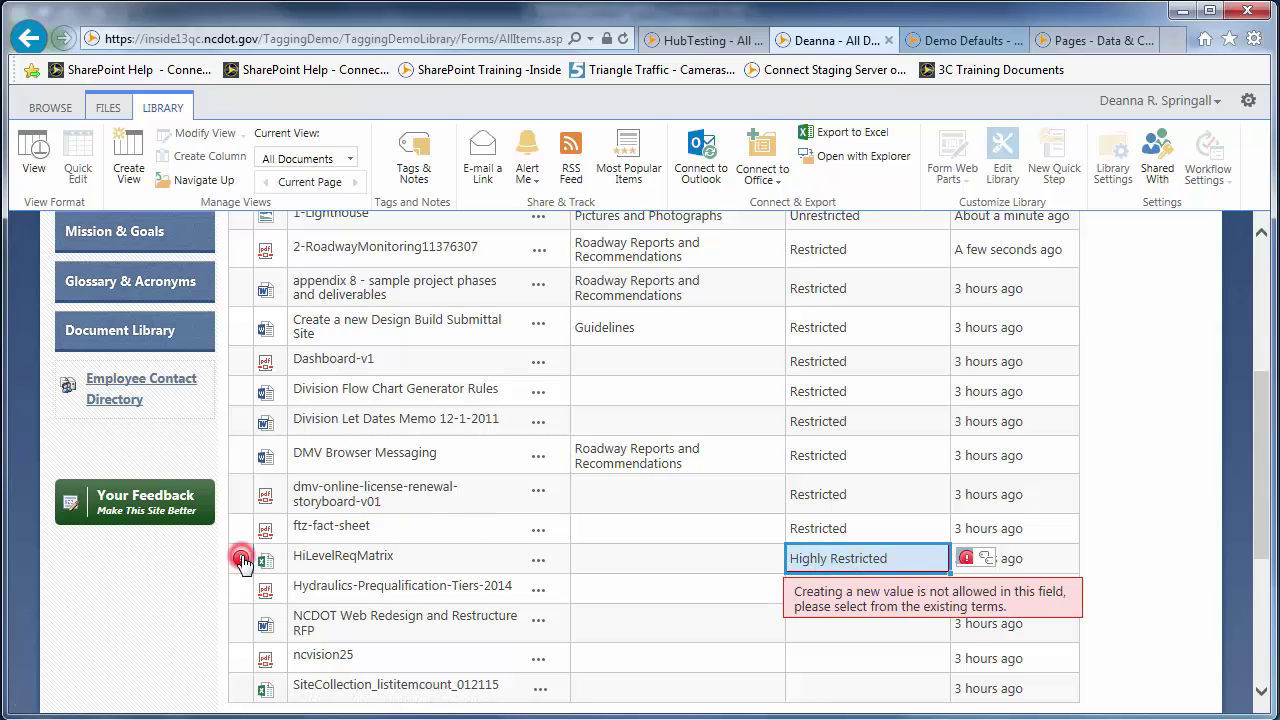
left_click(987, 559)
type("Res")
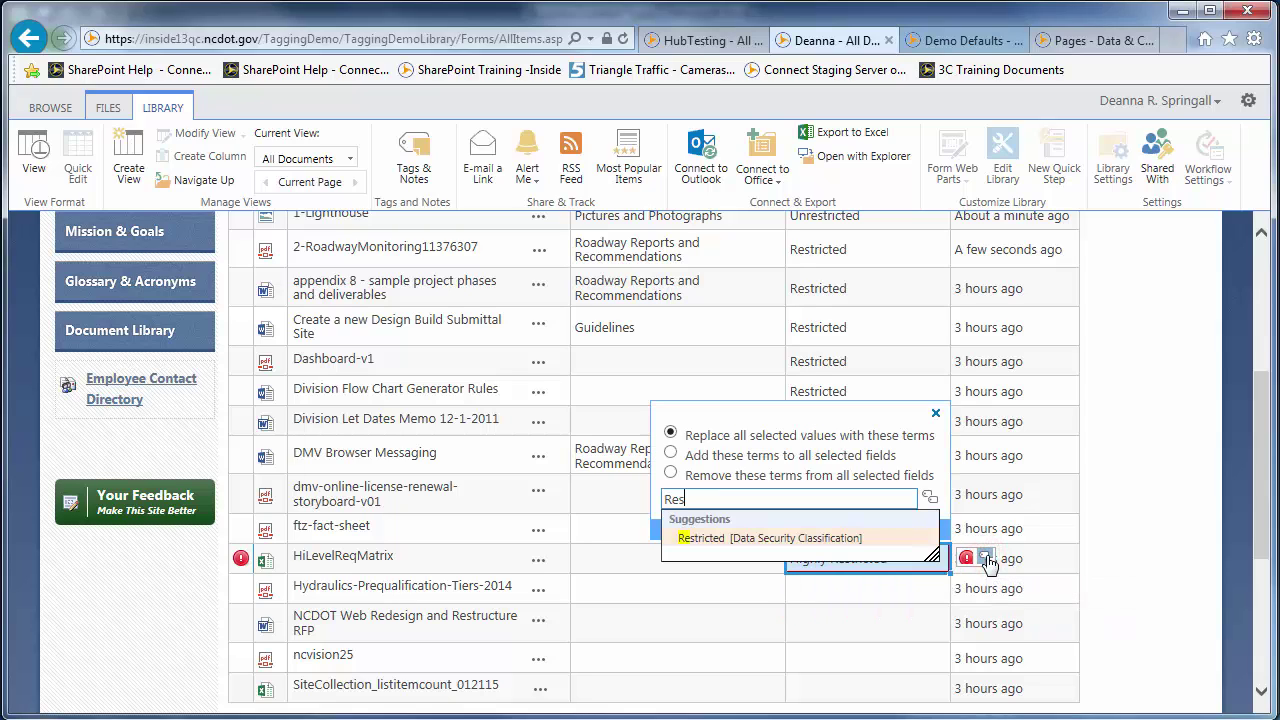
type("t")
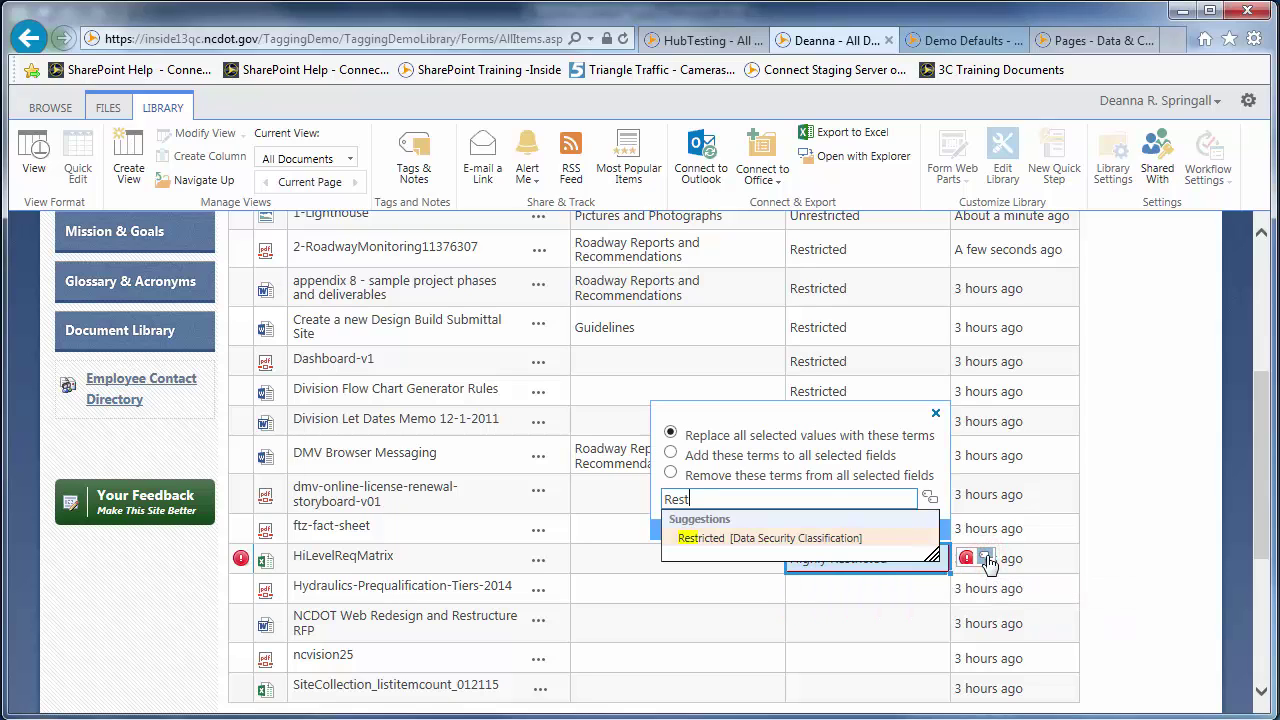
left_click(772, 540)
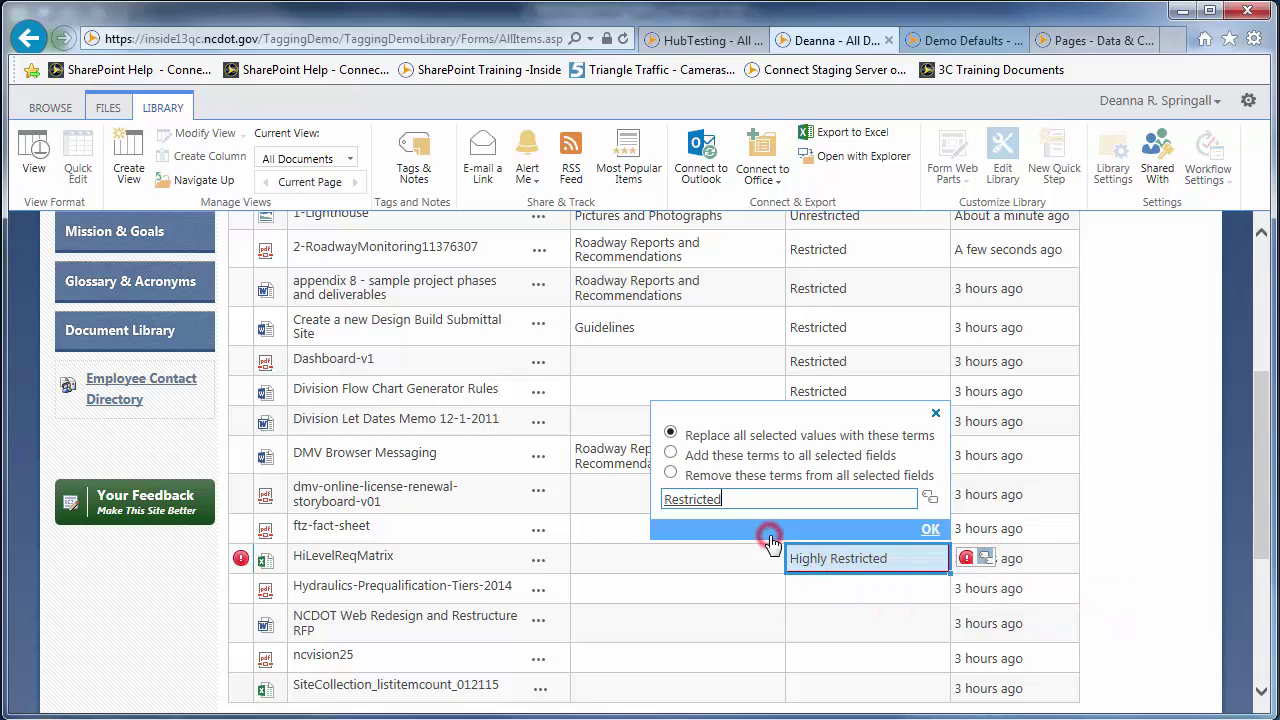
left_click(929, 529)
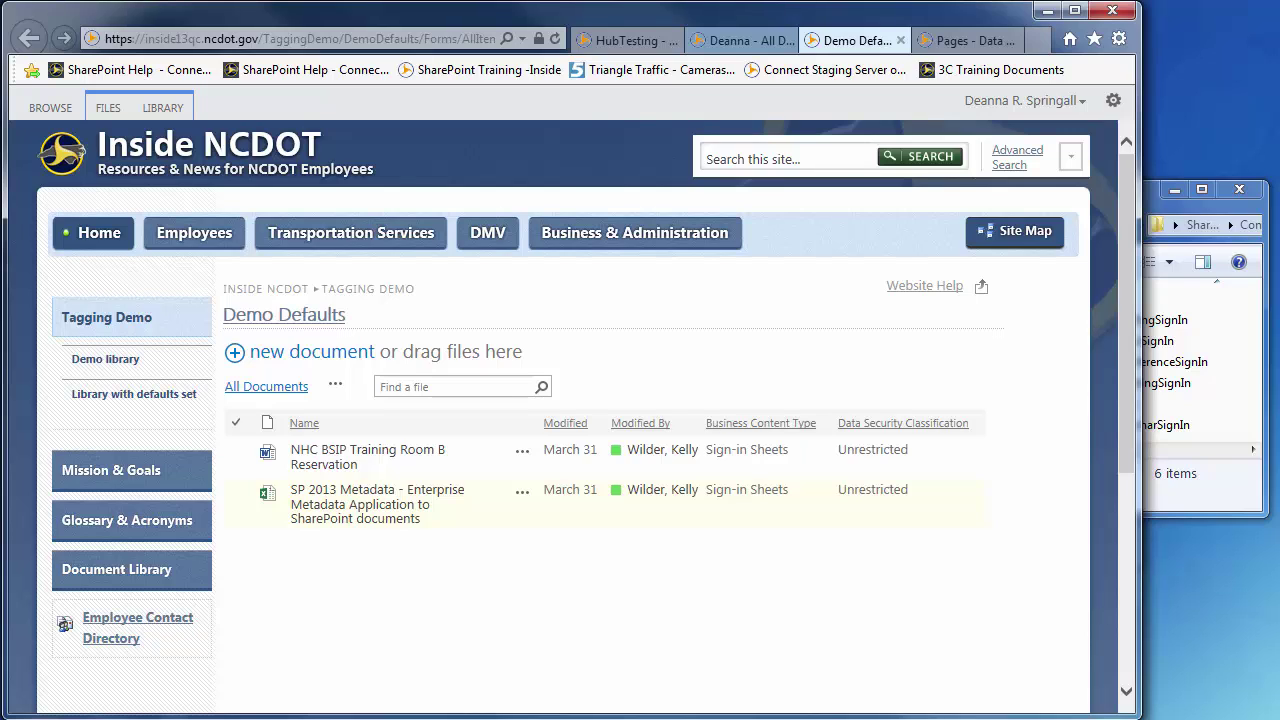
Upload all six files from BriefingSignIn through SeminarSignIn in the local folder to the Demo Defaults library and dismiss the upload notice
left_click(1181, 207)
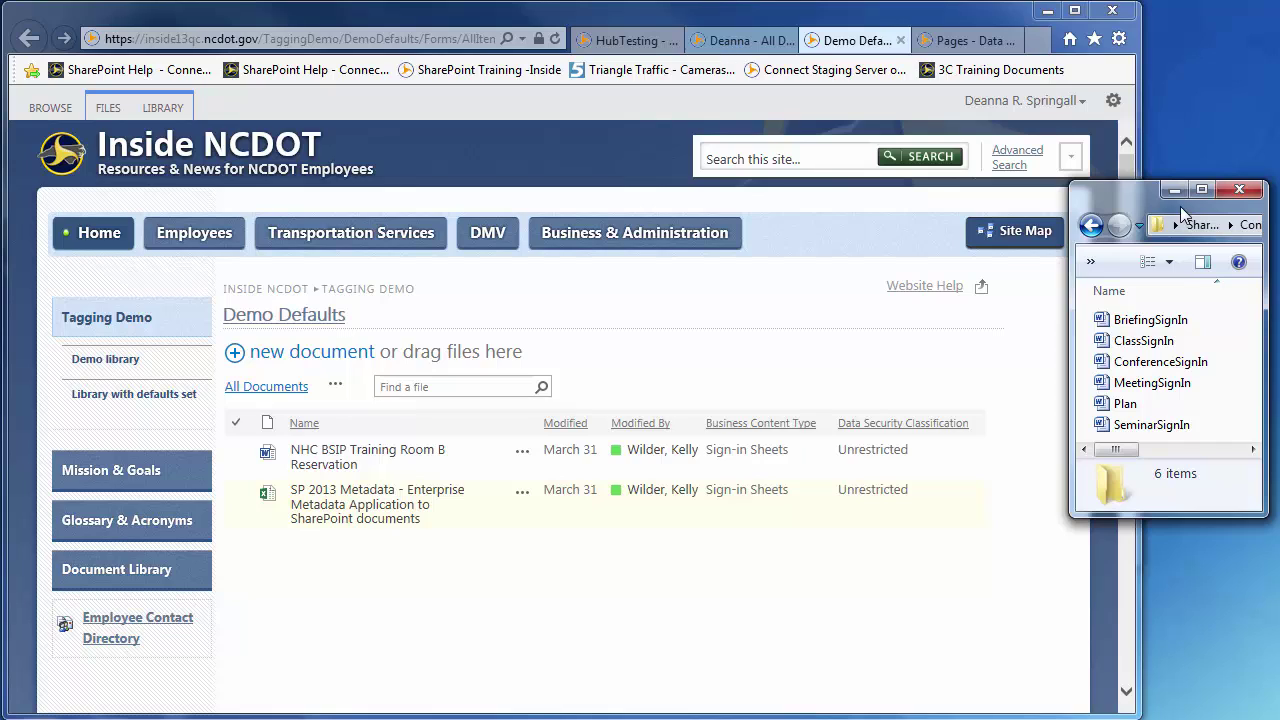
left_click(1120, 321)
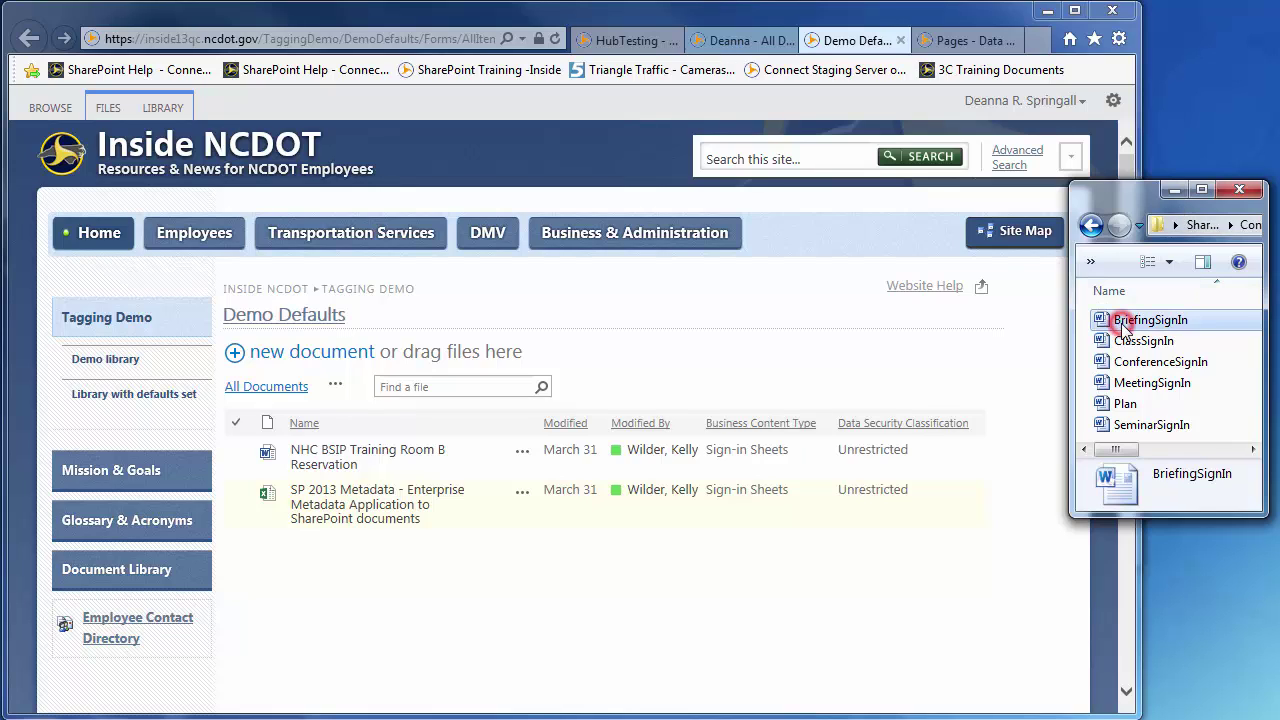
left_click(1127, 425, "shift")
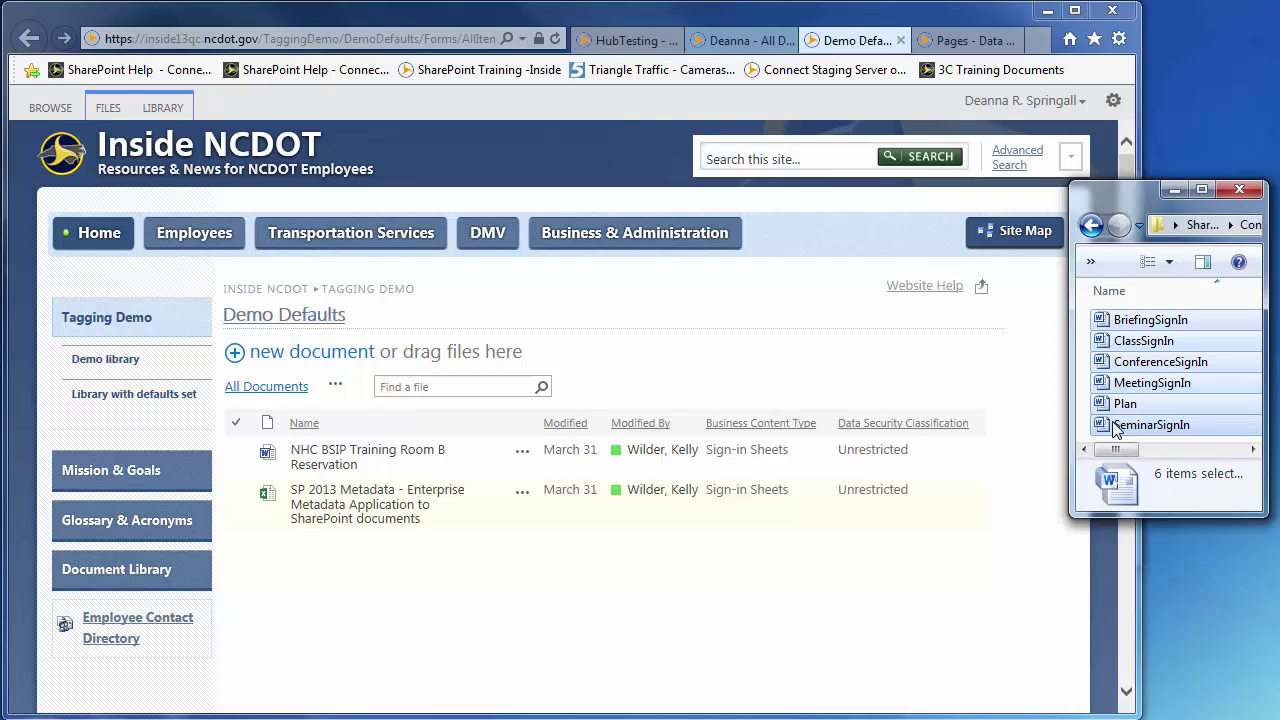
left_click_drag(1117, 428, 686, 512)
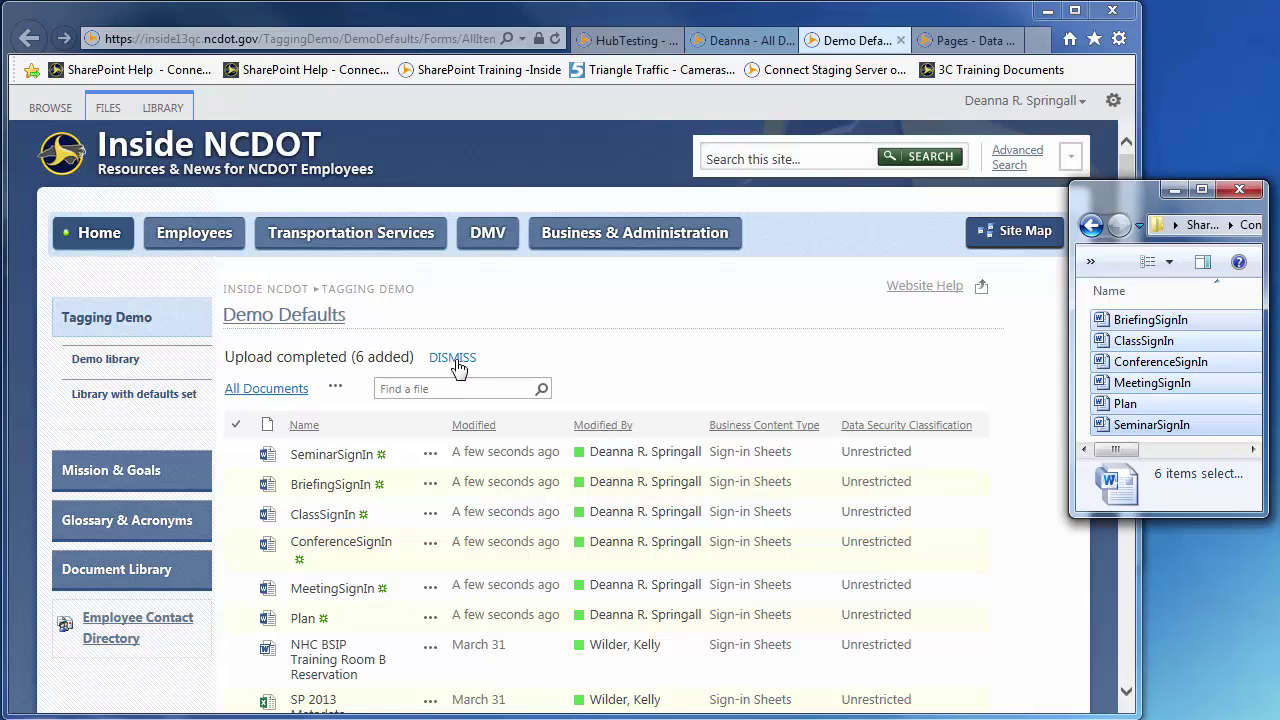
left_click(455, 362)
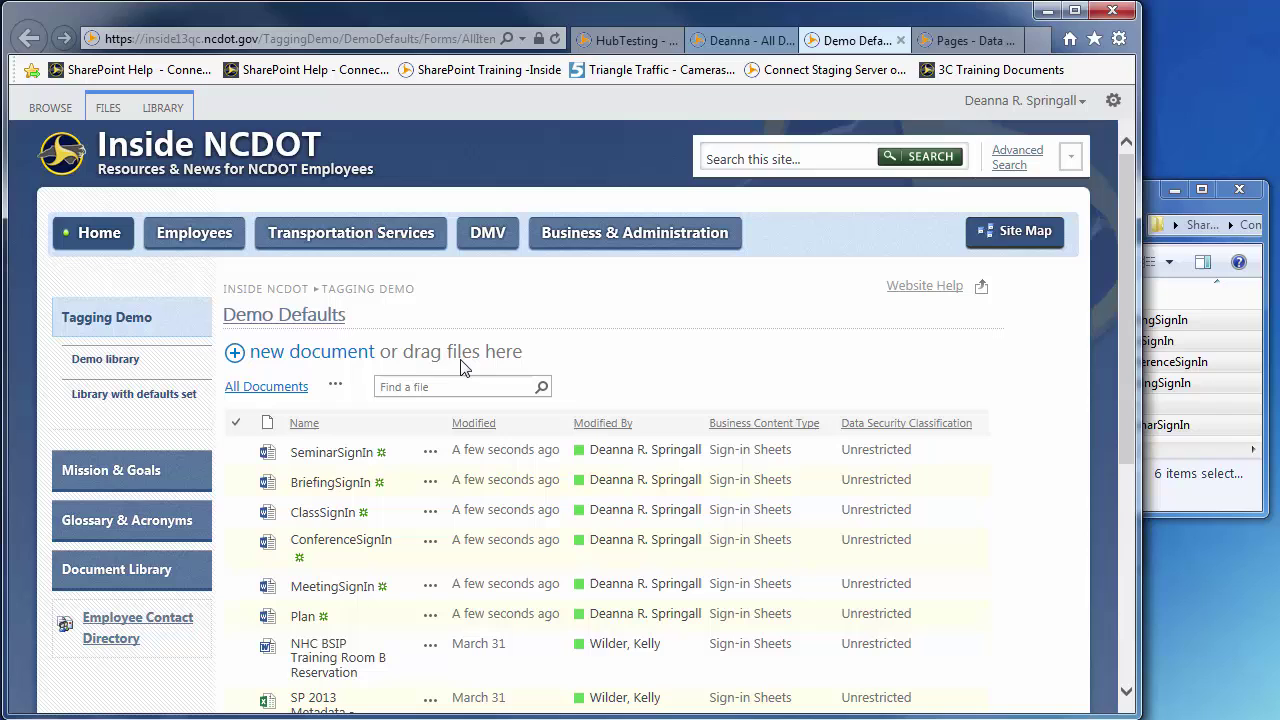
Use Quick Edit to set the Business Content Type of the Plan document to Plans, and stop editing the list
left_click(160, 108)
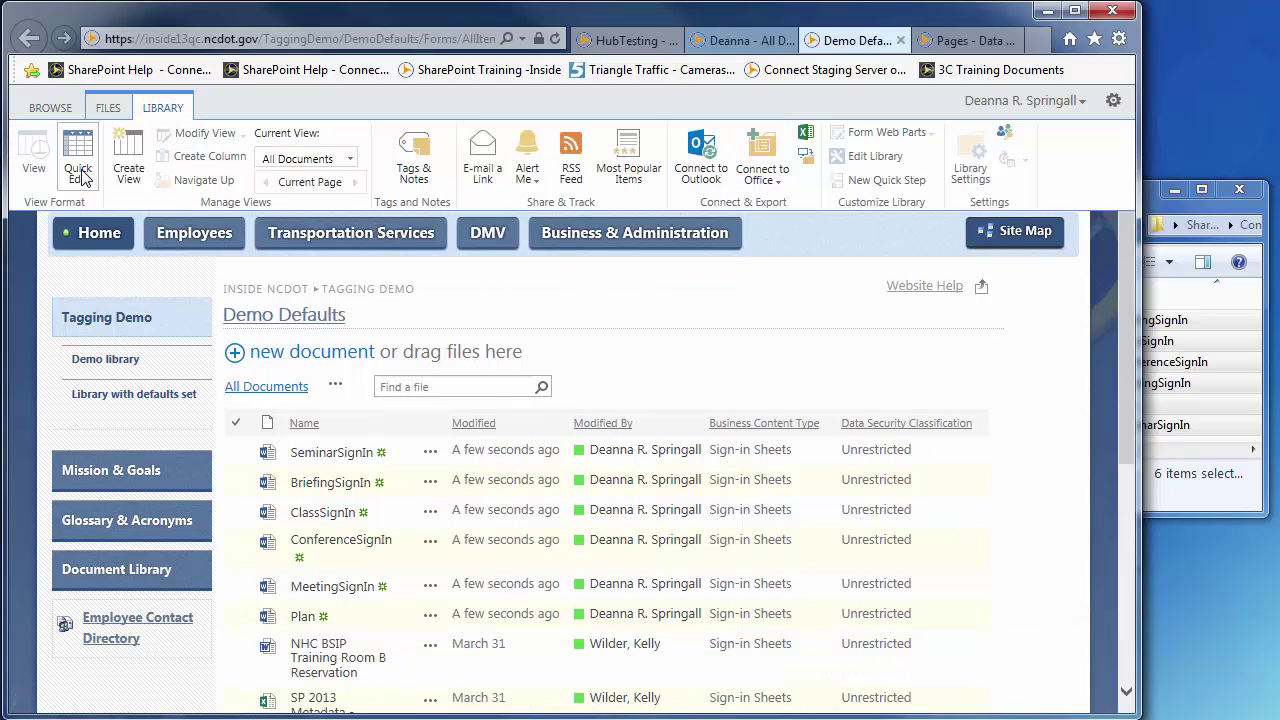
left_click(80, 172)
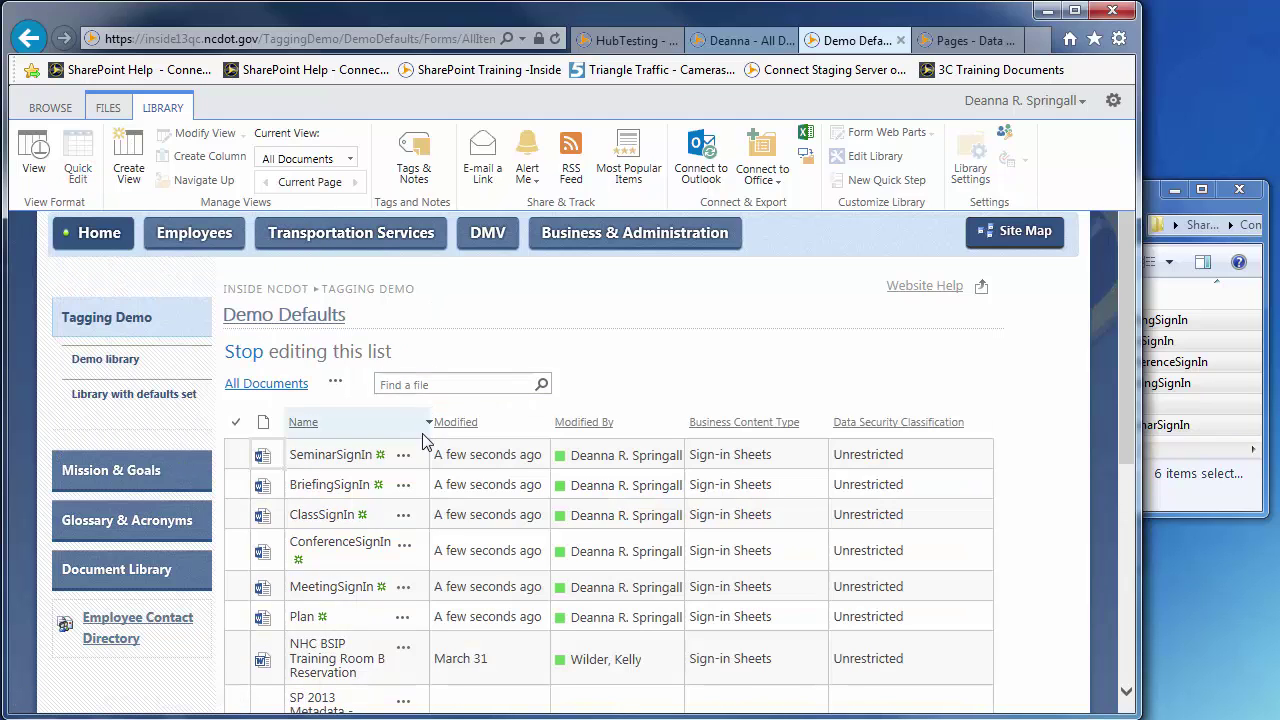
left_click(800, 618)
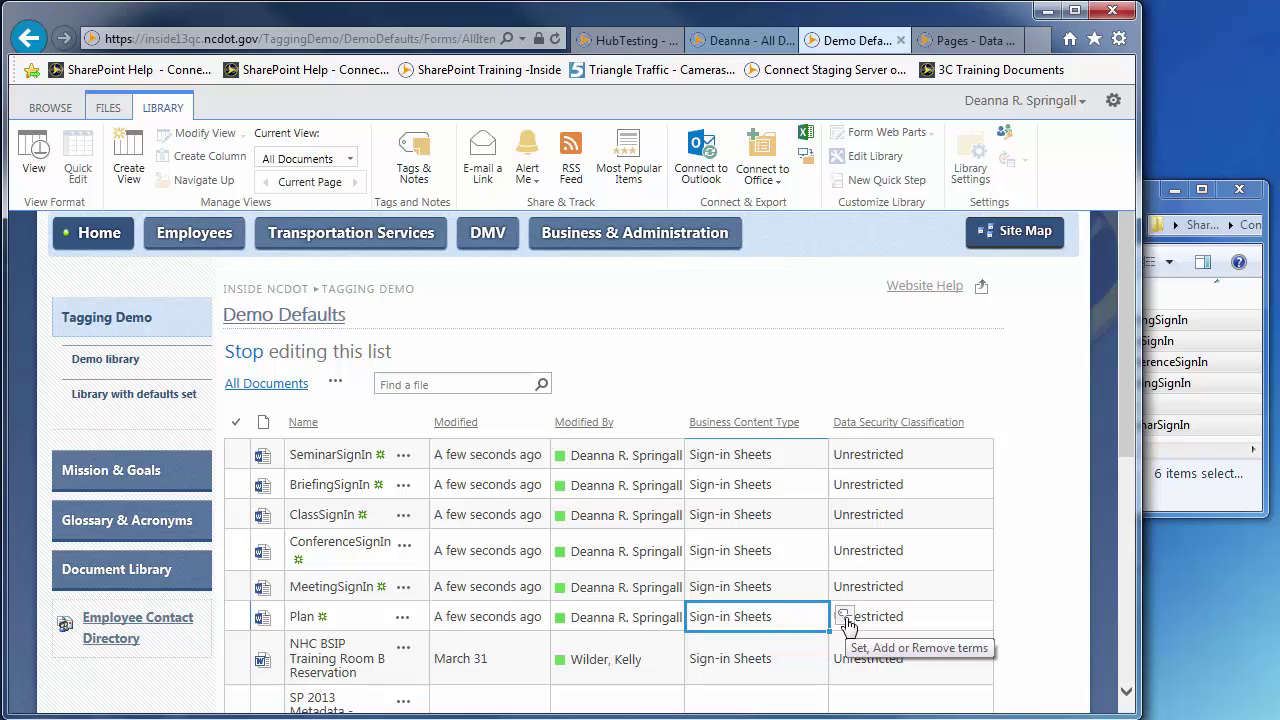
left_click(782, 616)
type("Plan")
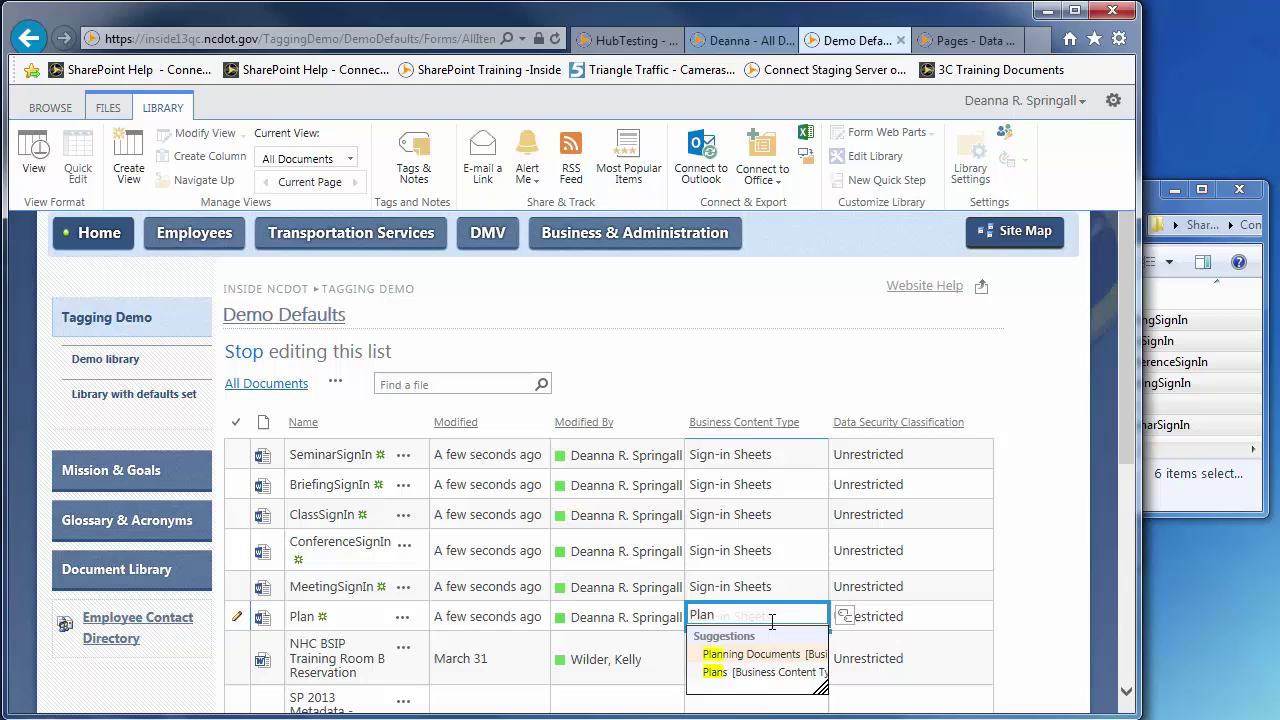
left_click(729, 672)
left_click(735, 681)
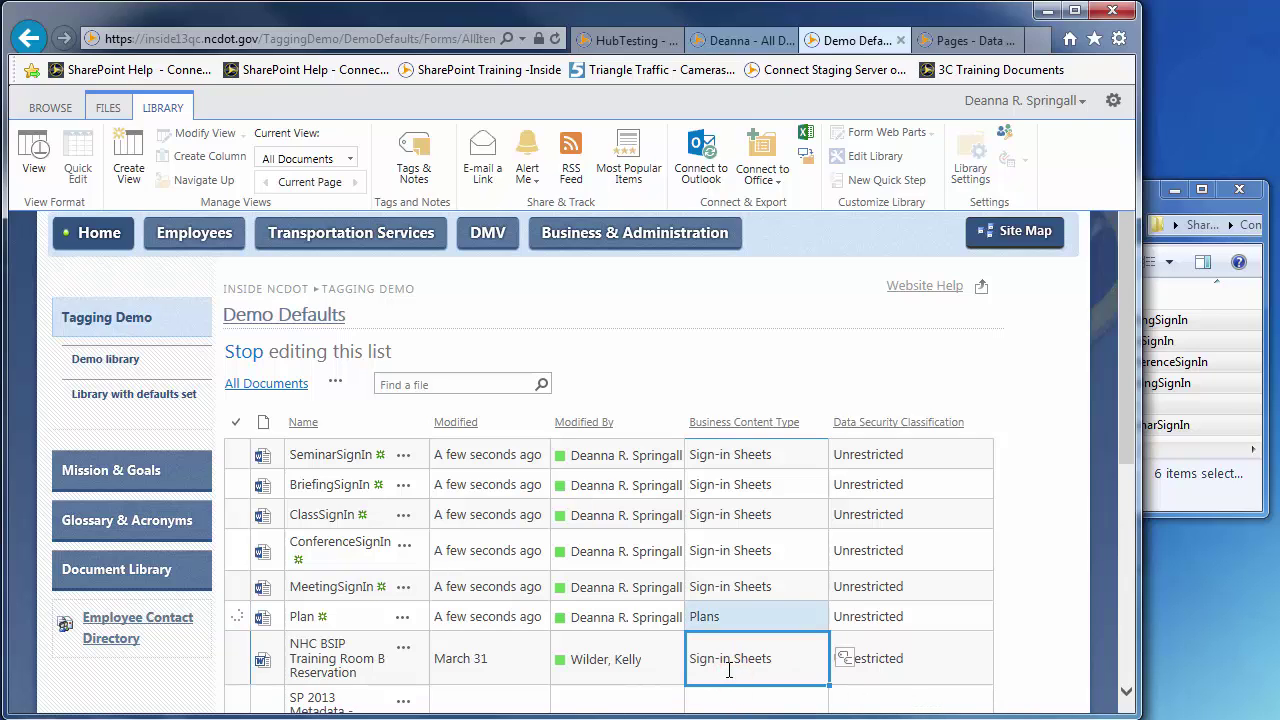
left_click(246, 355)
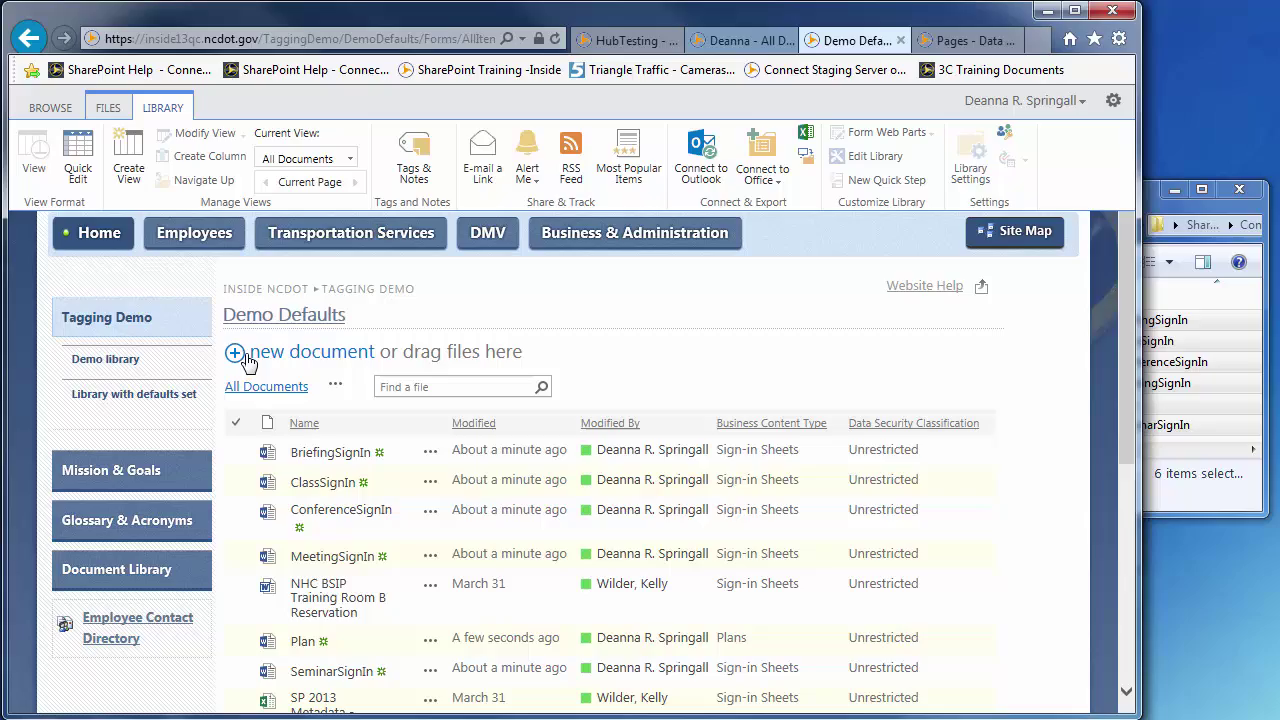